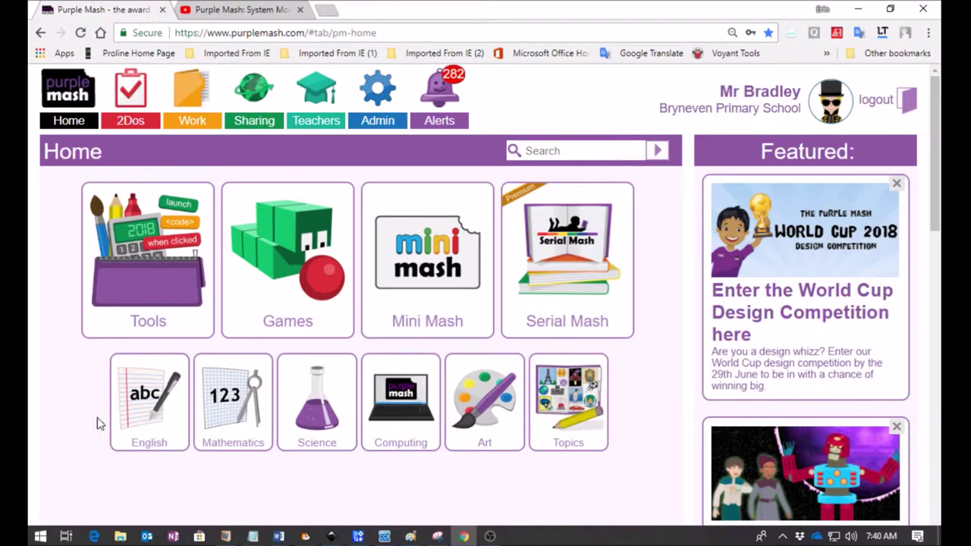
- Open the Purple Mash Tools collection and scroll down to the Coding tools
click(107, 307)
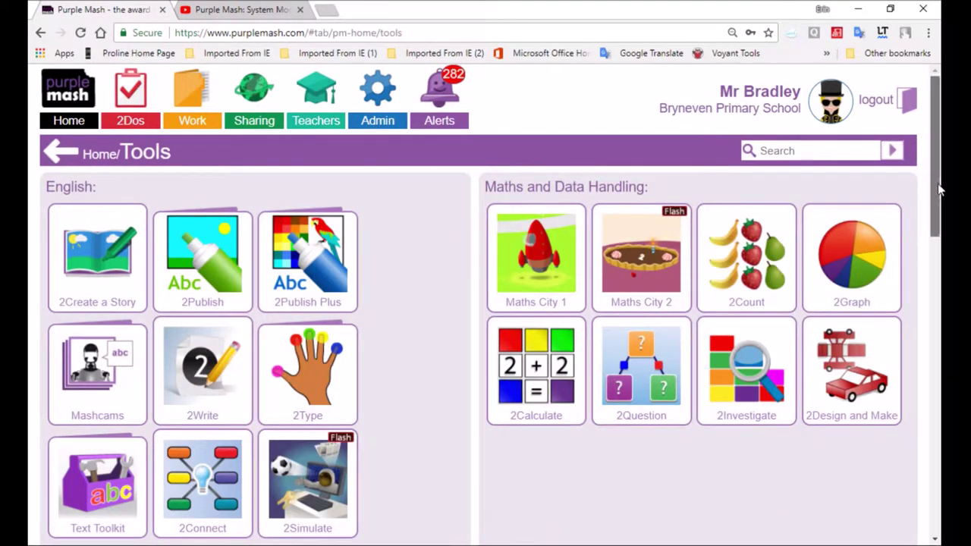
scroll(935, 227, down, 2)
scroll(937, 256, down, 3)
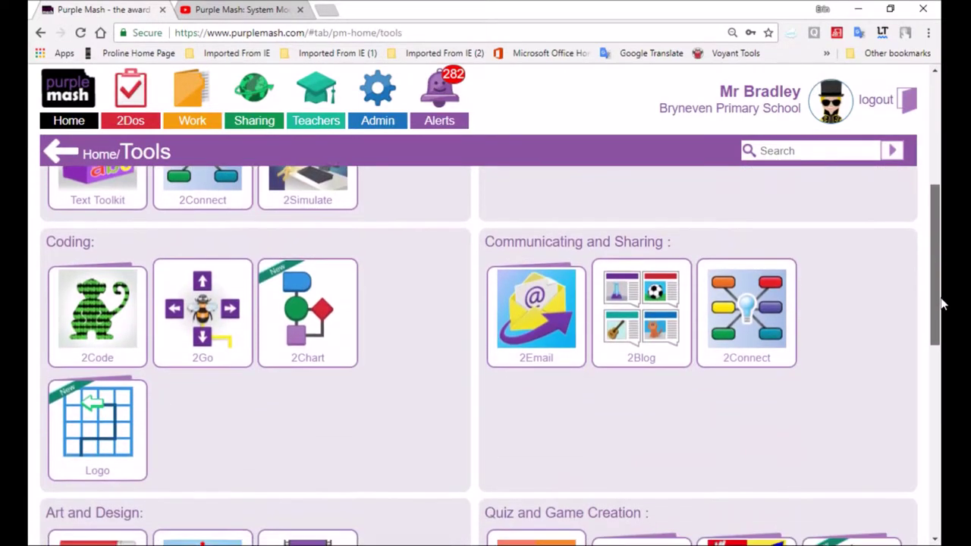
- Launch 2Chart and create a new chart from the Simple Sequence template
click(316, 279)
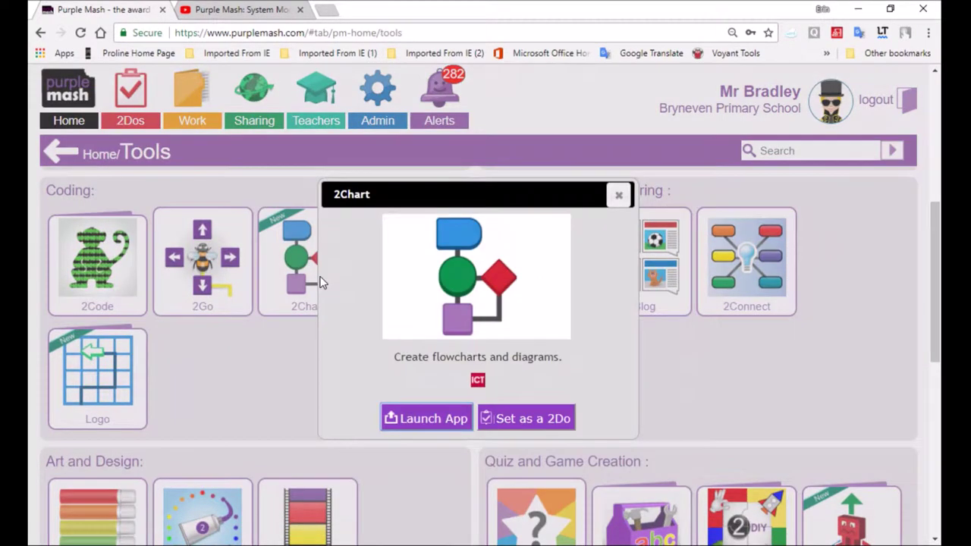
click(447, 414)
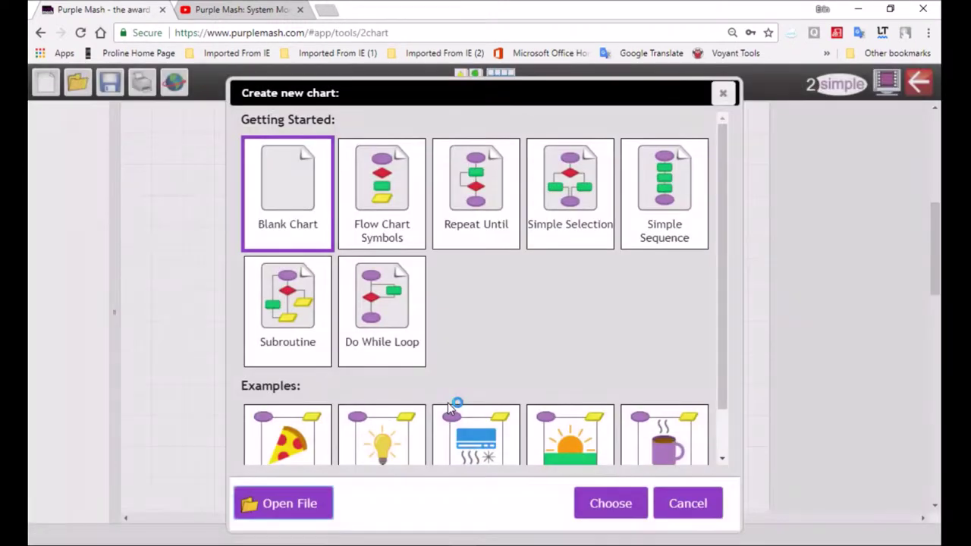
click(665, 201)
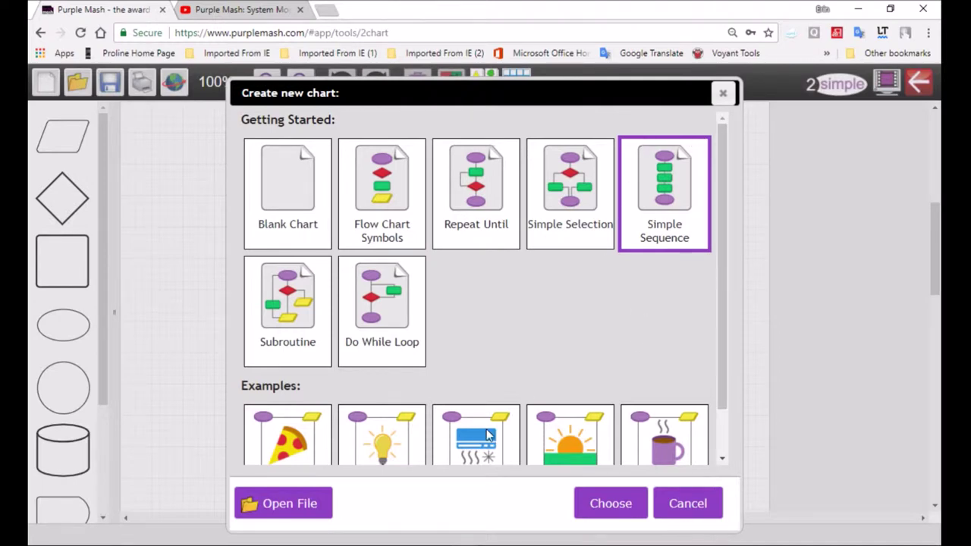
click(611, 505)
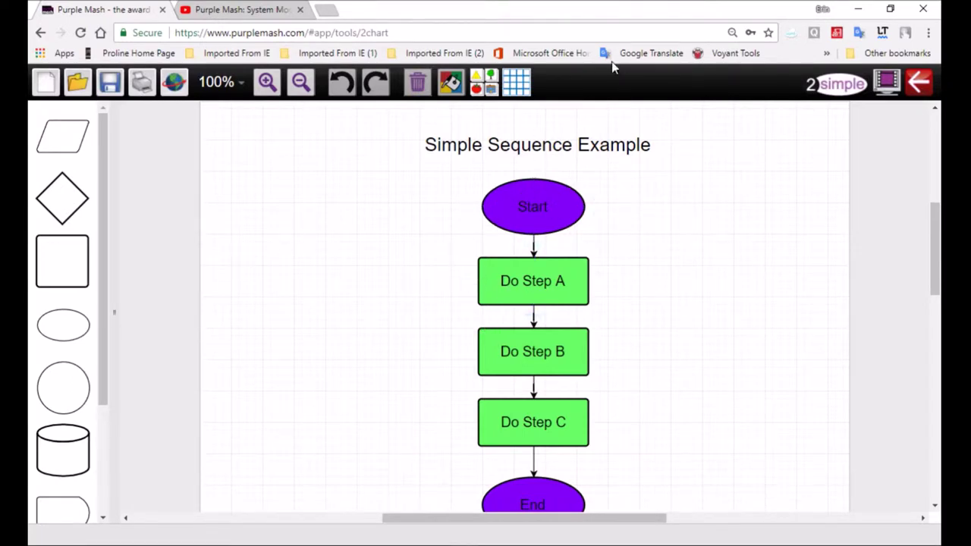
- Enlarge the chart title box leftwards and downwards, then trim its height slightly
click(490, 136)
double_click(517, 156)
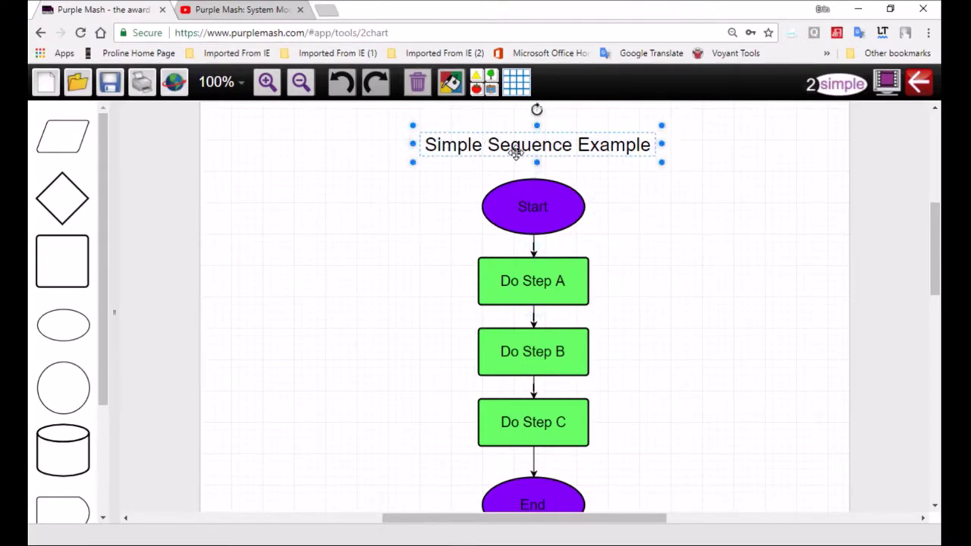
click(718, 169)
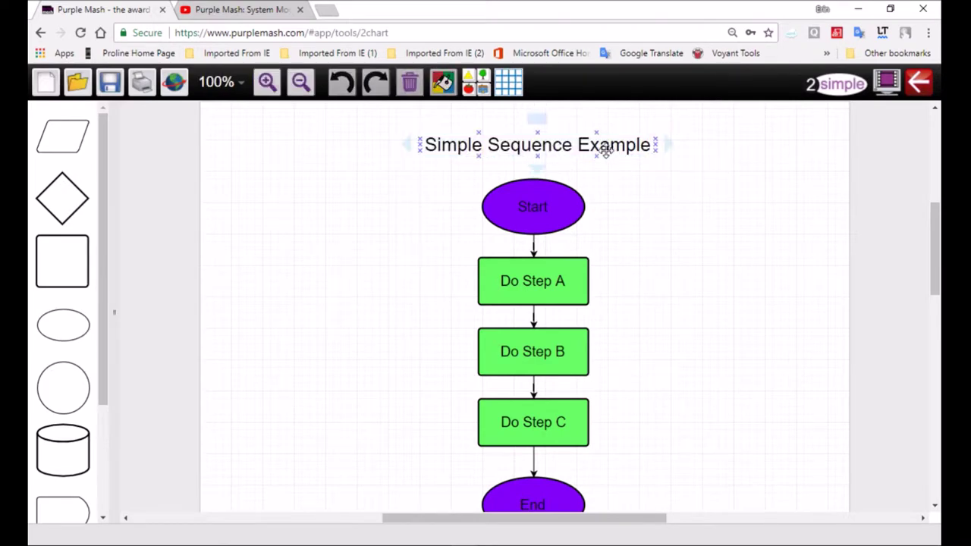
click(492, 146)
double_click(493, 148)
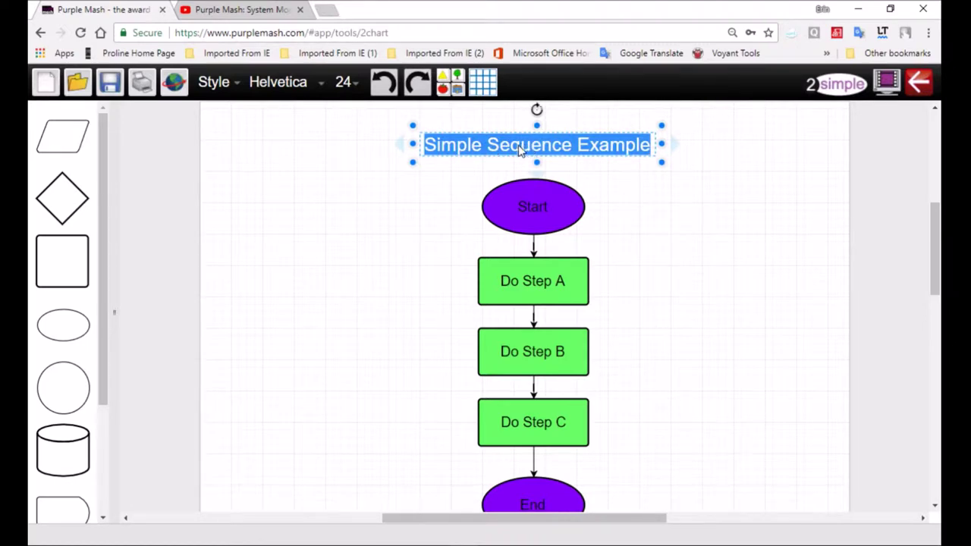
drag(414, 166, 311, 189)
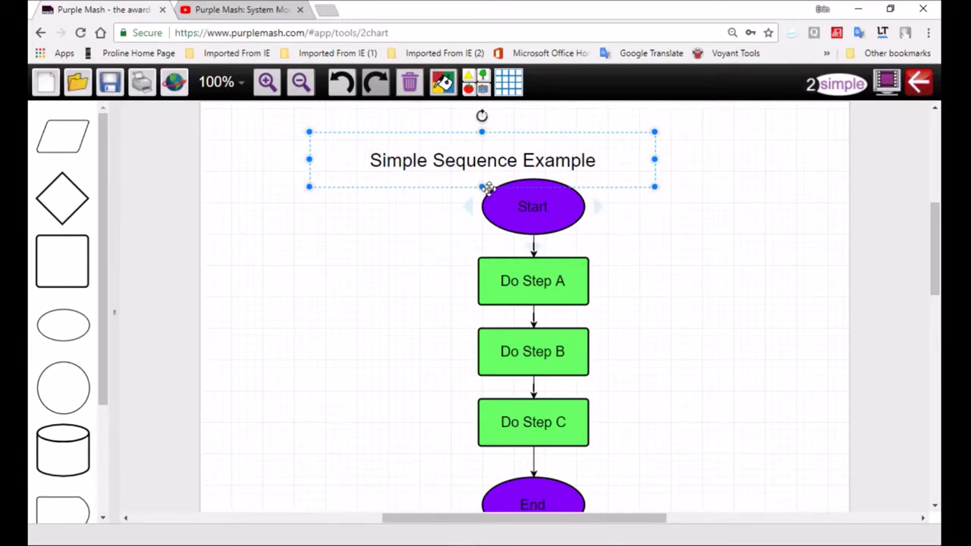
drag(481, 186, 483, 180)
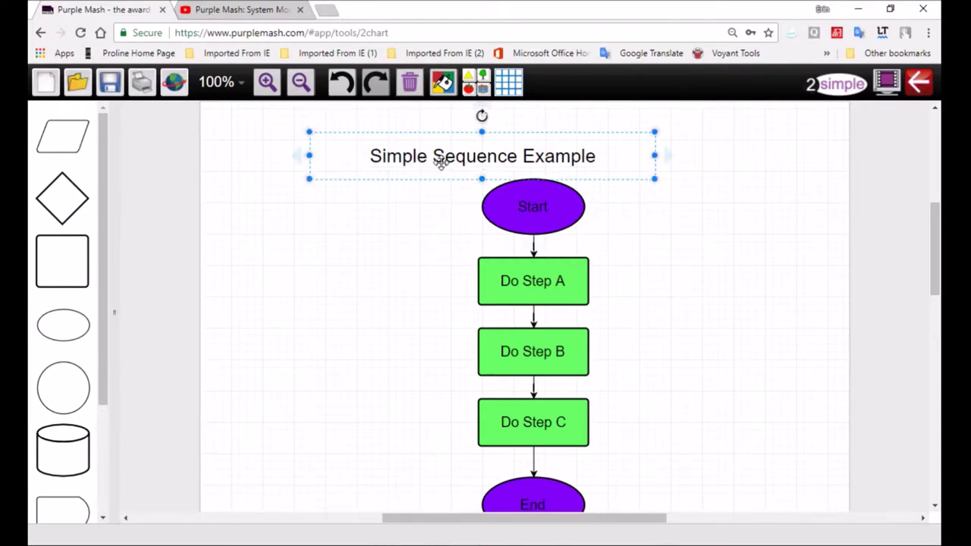
- Retype the title as 'Making coffee', then undo back to 'Simple Sequence Example'
double_click(528, 164)
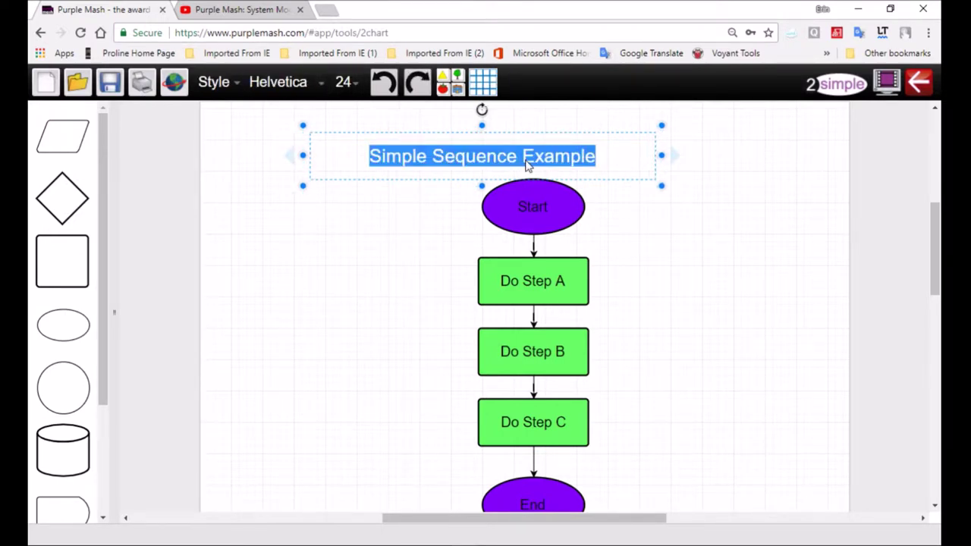
text(M)
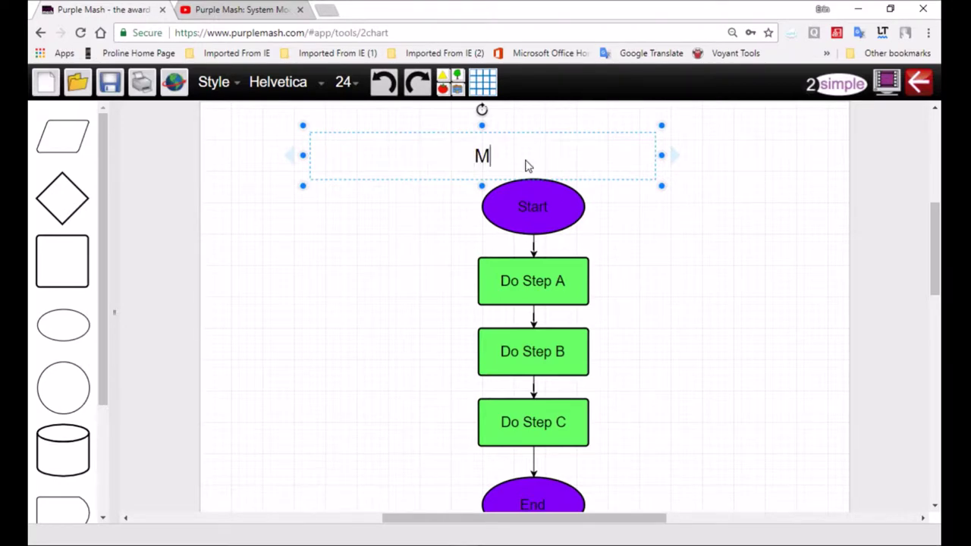
text(aking )
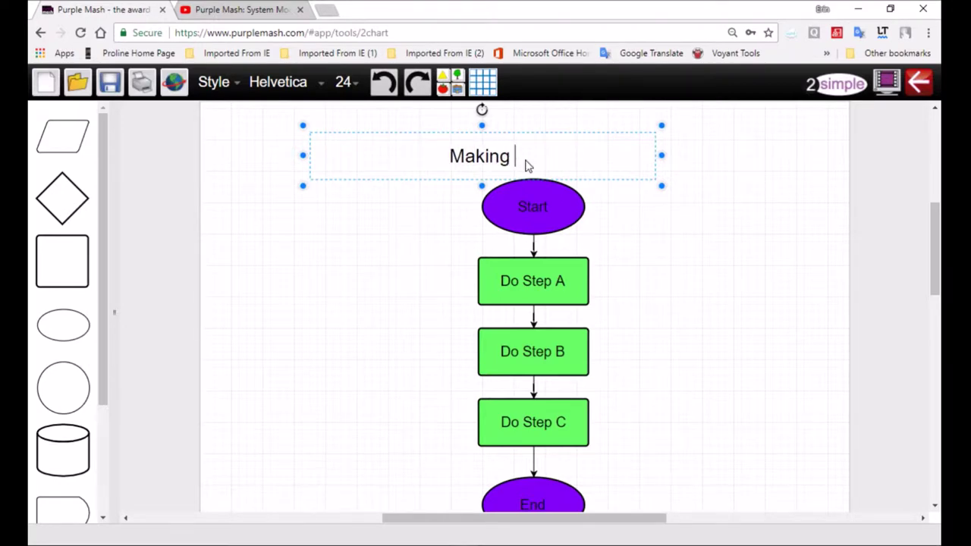
text(coffee)
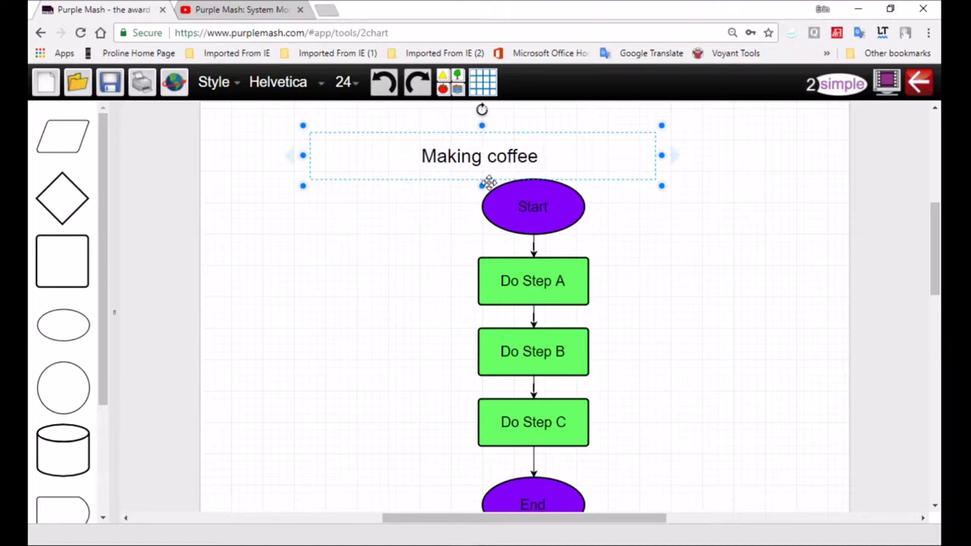
drag(481, 186, 482, 174)
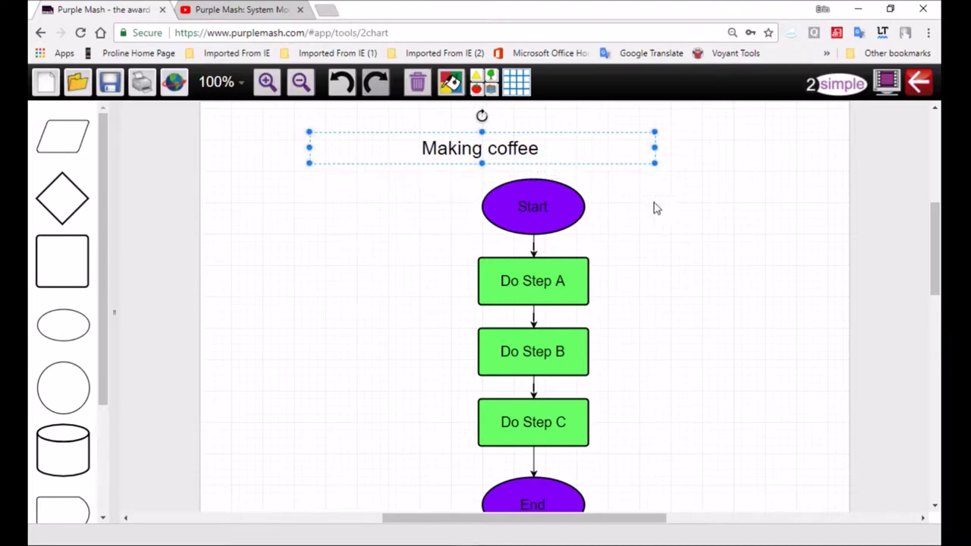
key(ctrl+z)
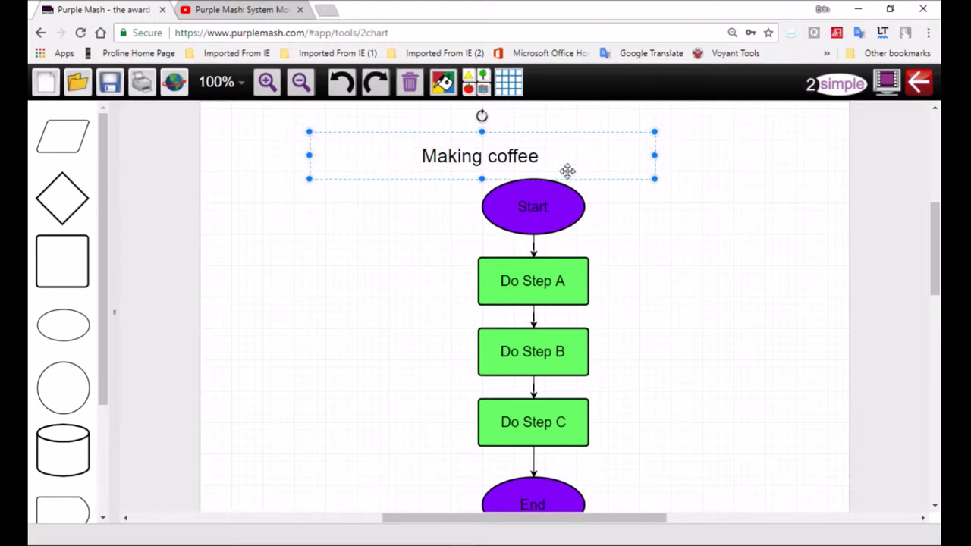
key(ctrl+z)
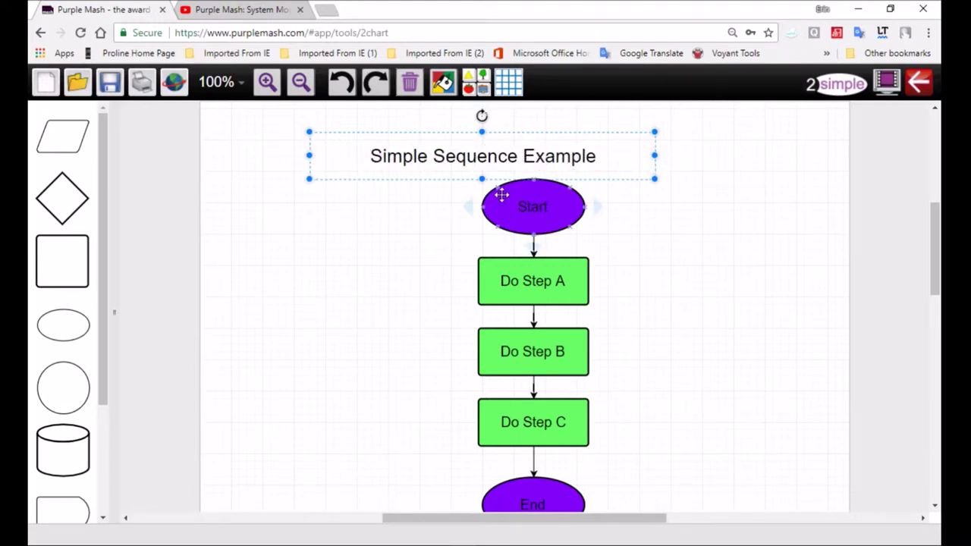
- Relabel the Do Step A box as 'Boil the kettle'
click(554, 223)
click(555, 223)
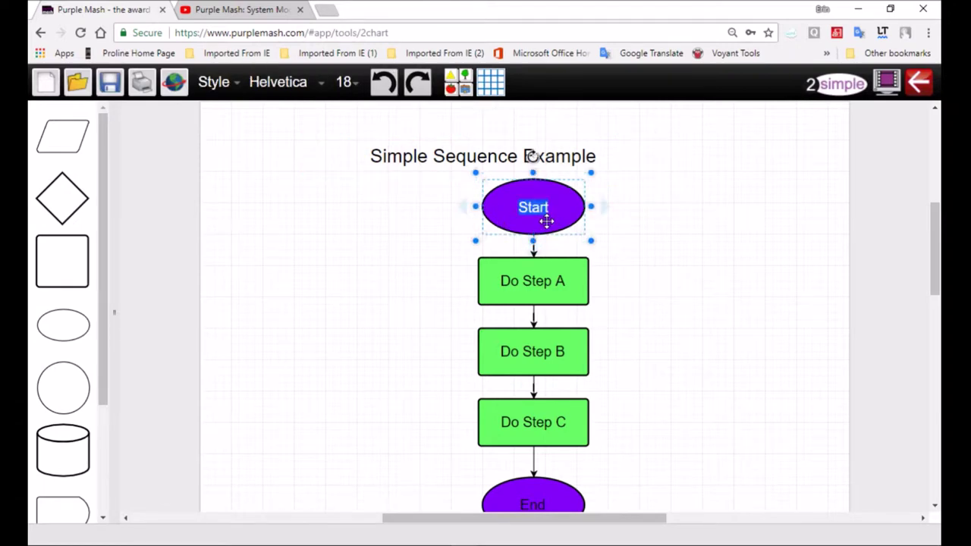
click(639, 249)
click(555, 223)
click(562, 283)
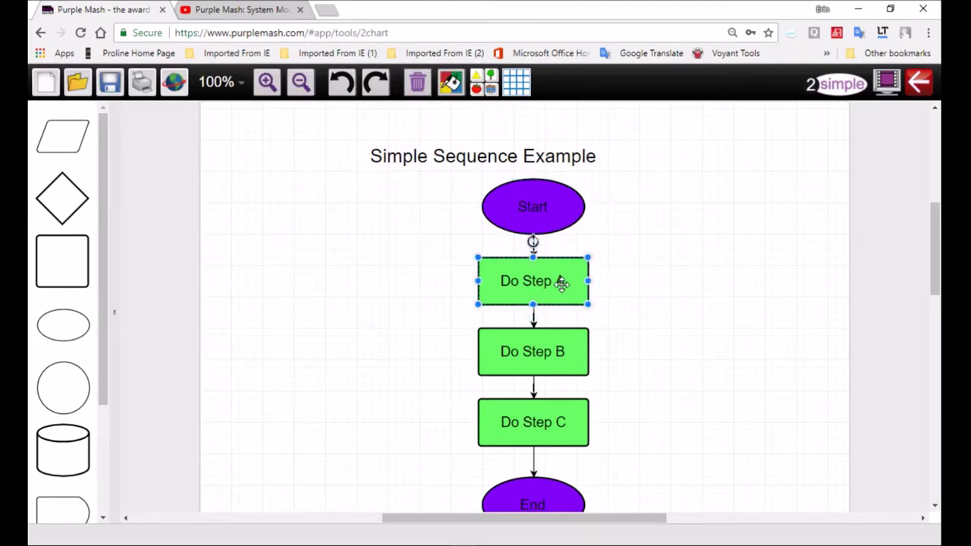
click(562, 283)
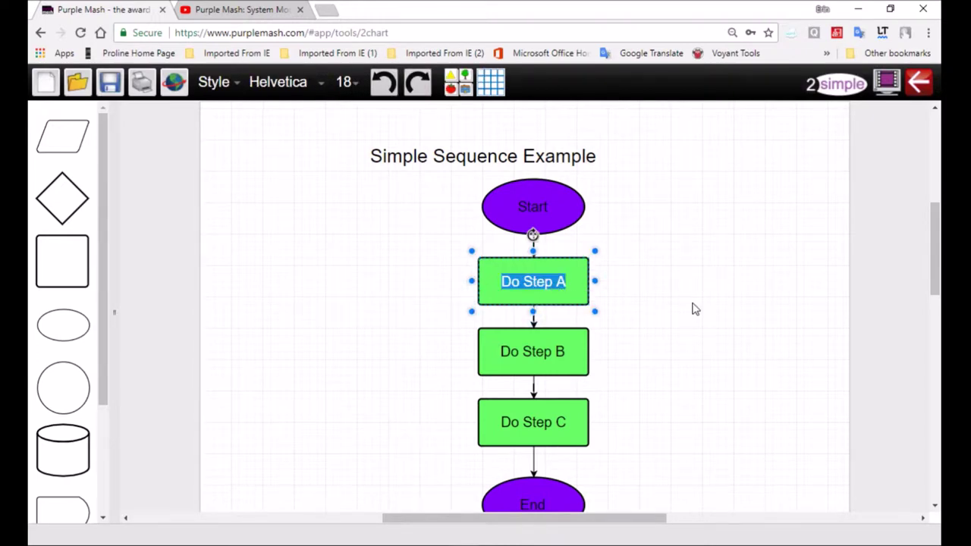
text(Boil the)
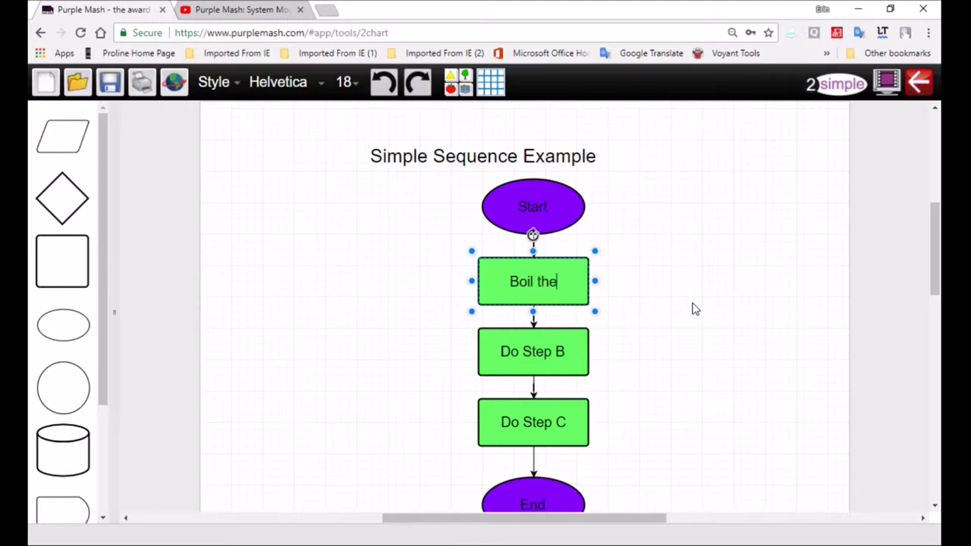
text( kettle)
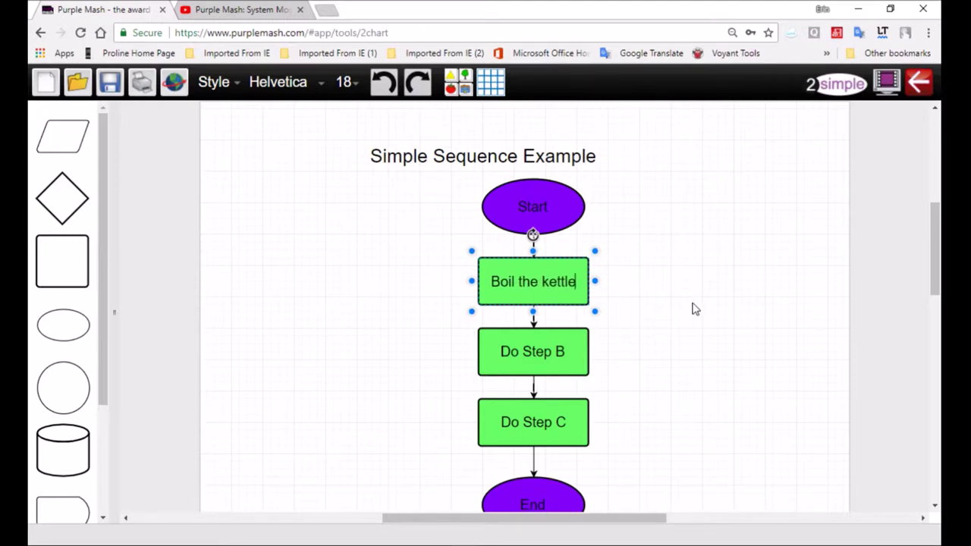
- Relabel the Do Step B box as 'put out cups'
click(531, 355)
click(529, 361)
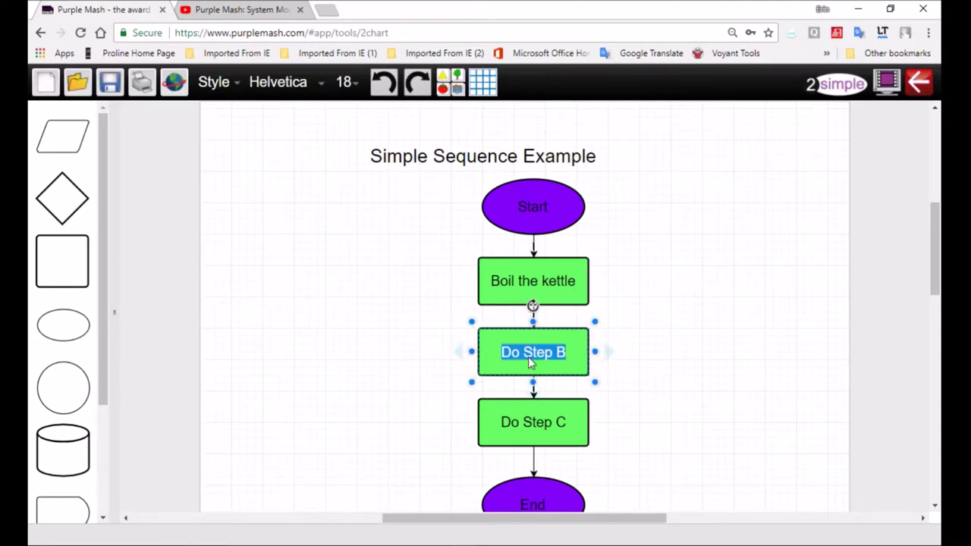
text(put)
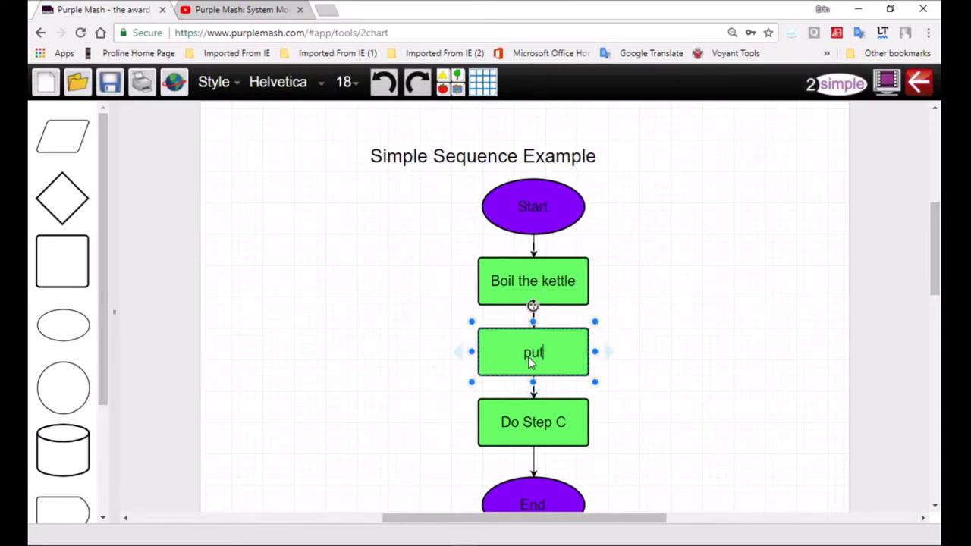
text( out )
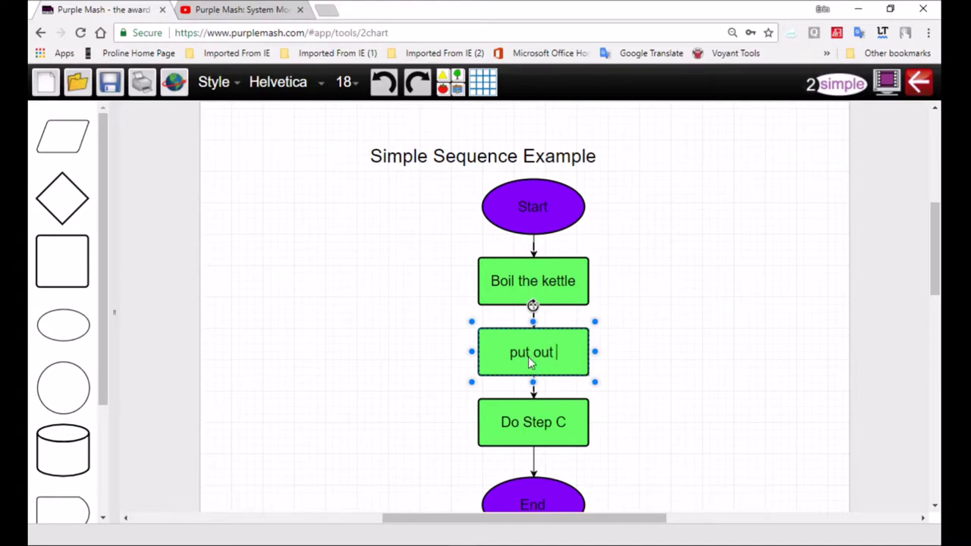
text(cups)
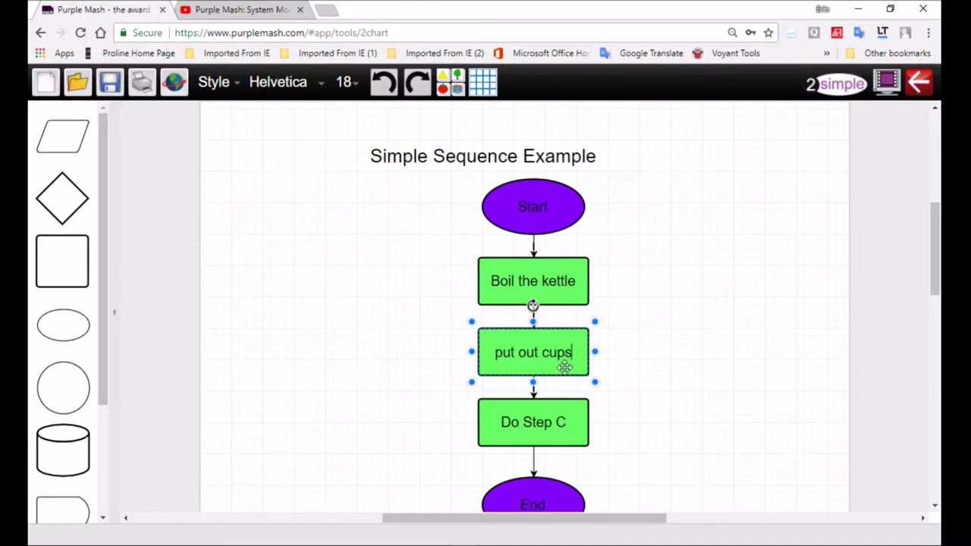
click(538, 426)
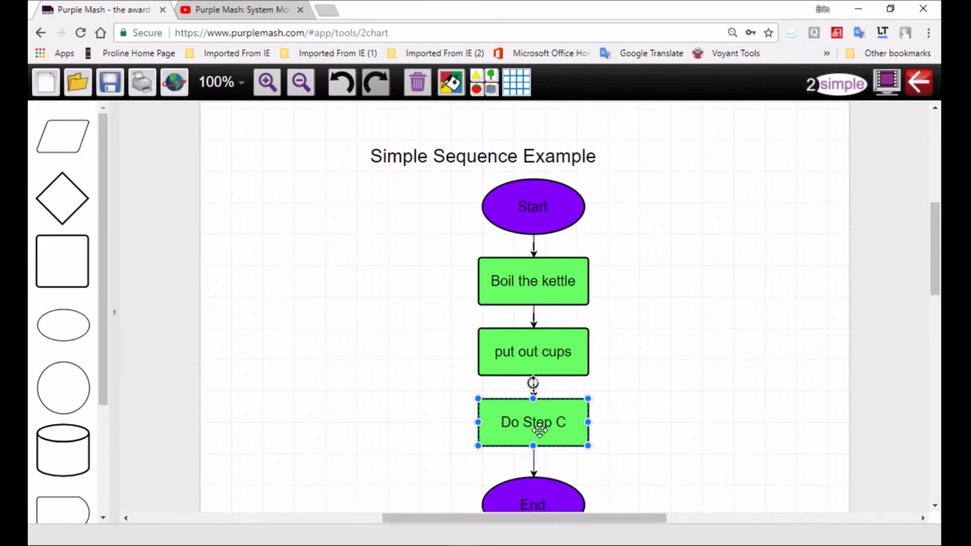
- Replace the 'Do Step C' label with 'put coffee into the cup'
double_click(541, 432)
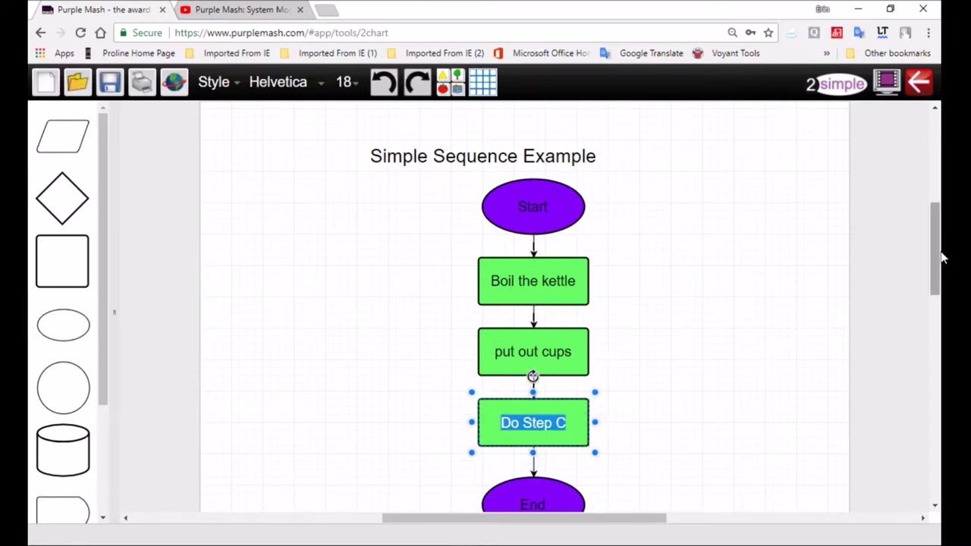
drag(937, 239, 937, 262)
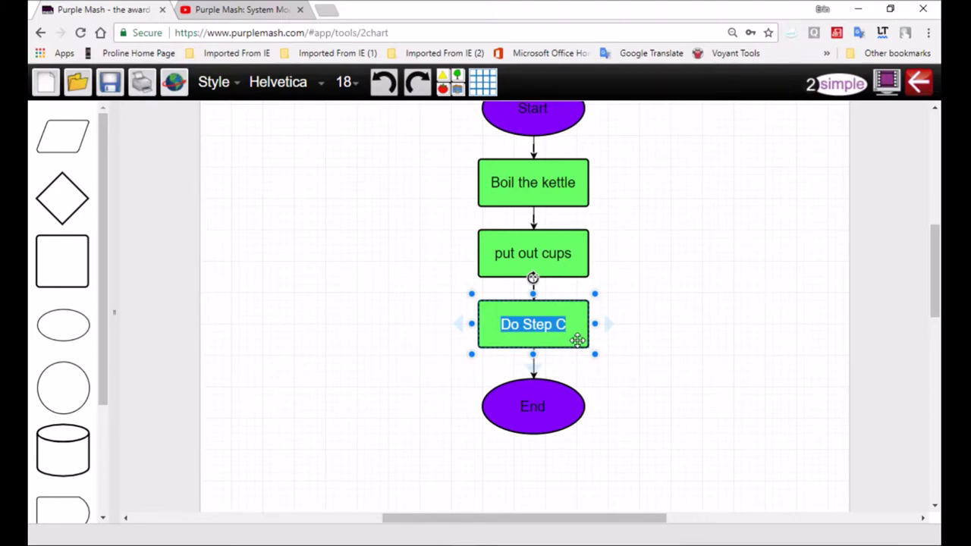
double_click(528, 325)
key(ctrl+a)
text(put)
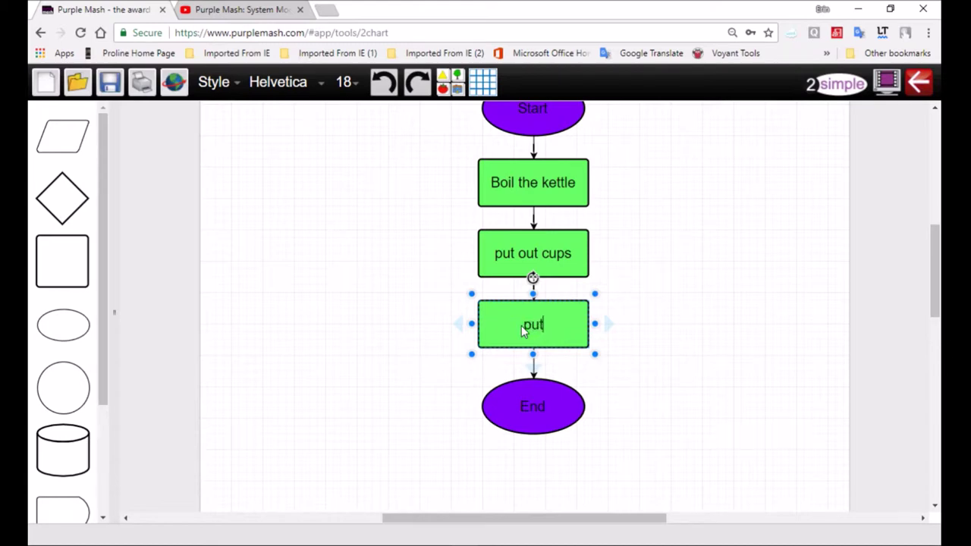
text( coffee into the cup)
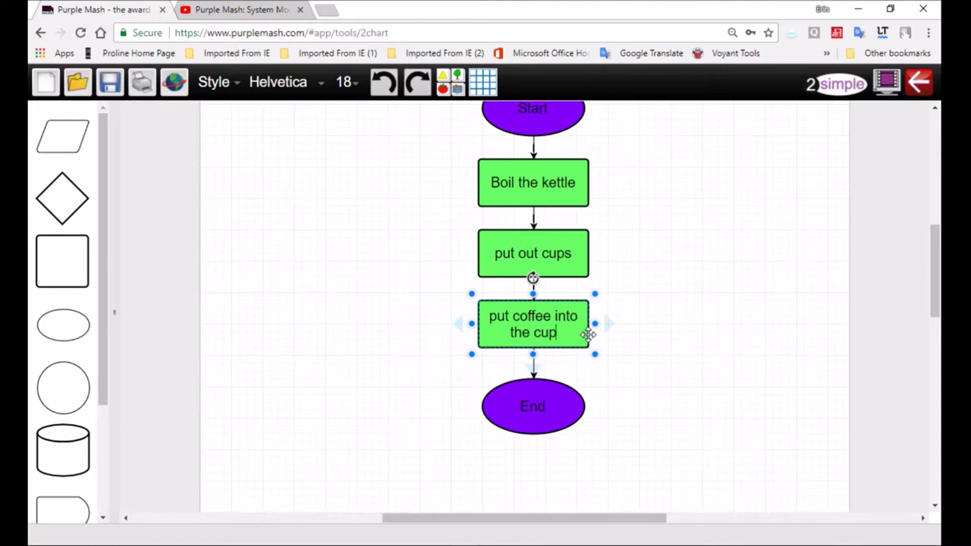
mouse_move(610, 325)
mouse_down()
mouse_move(634, 325)
mouse_move(614, 324)
mouse_up()
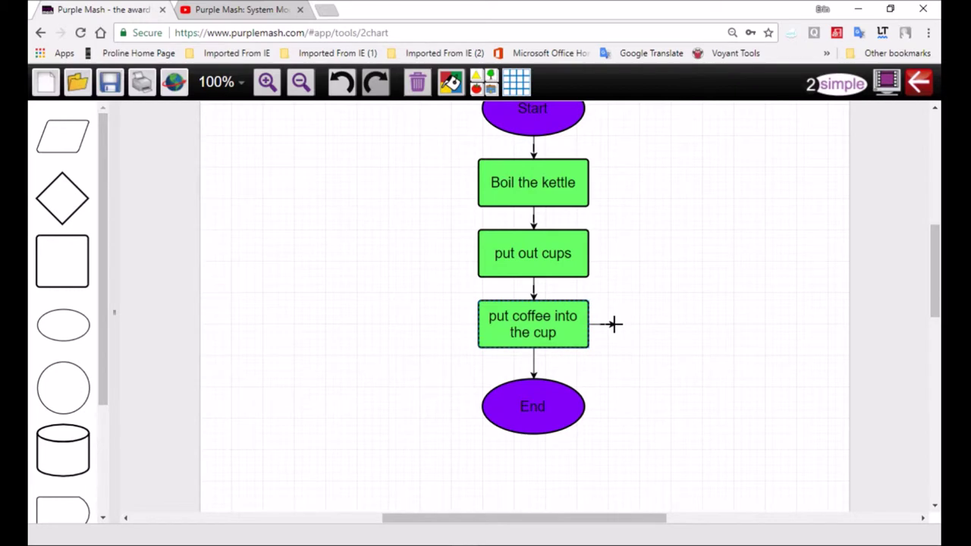
- Add a connected step right of the coffee box labelled 'put the sugar into the cup'
drag(613, 325, 668, 331)
drag(663, 333, 673, 315)
double_click(681, 332)
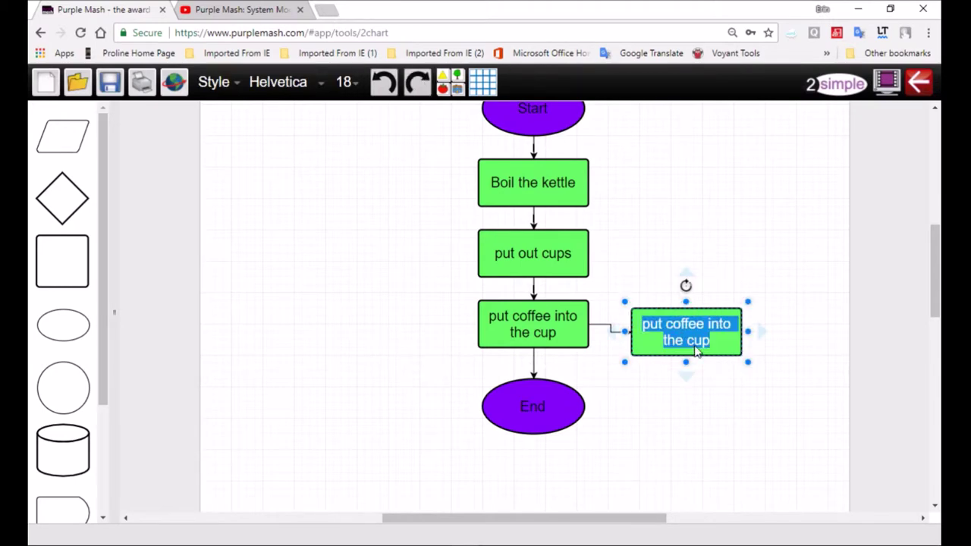
text(put)
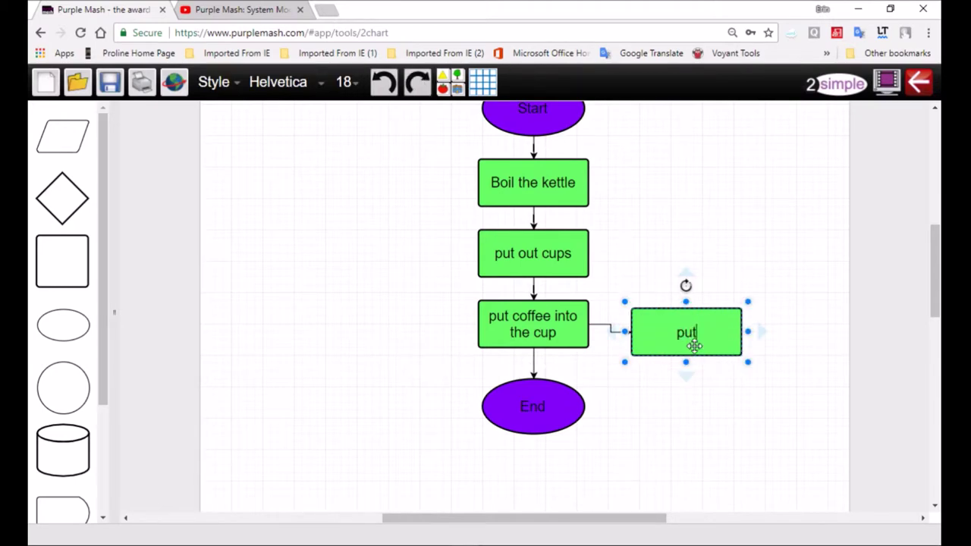
text( the sugar in)
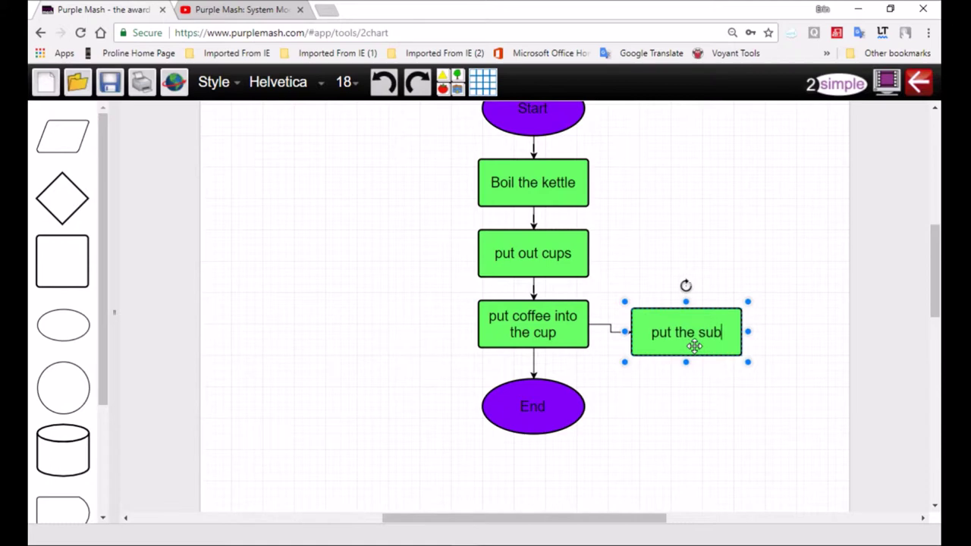
text(to the cup)
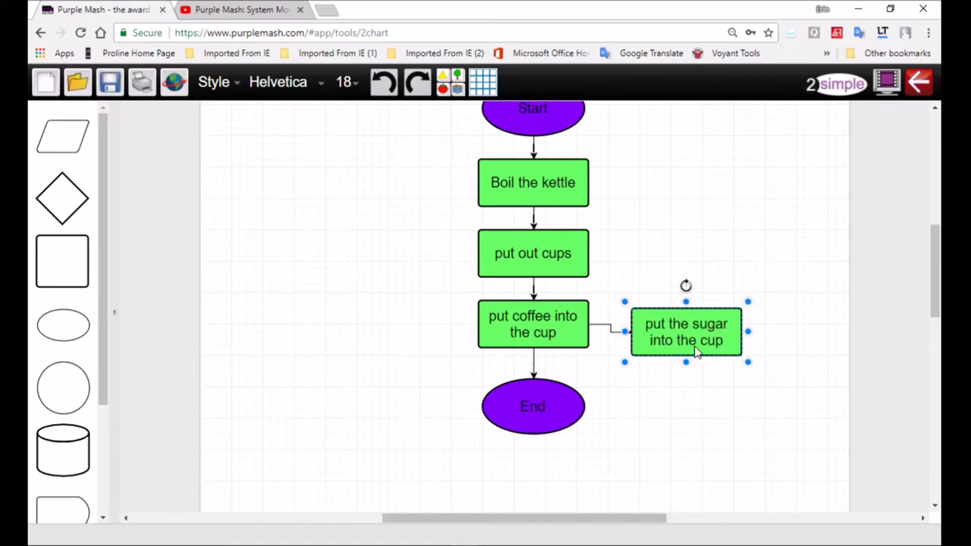
click(706, 272)
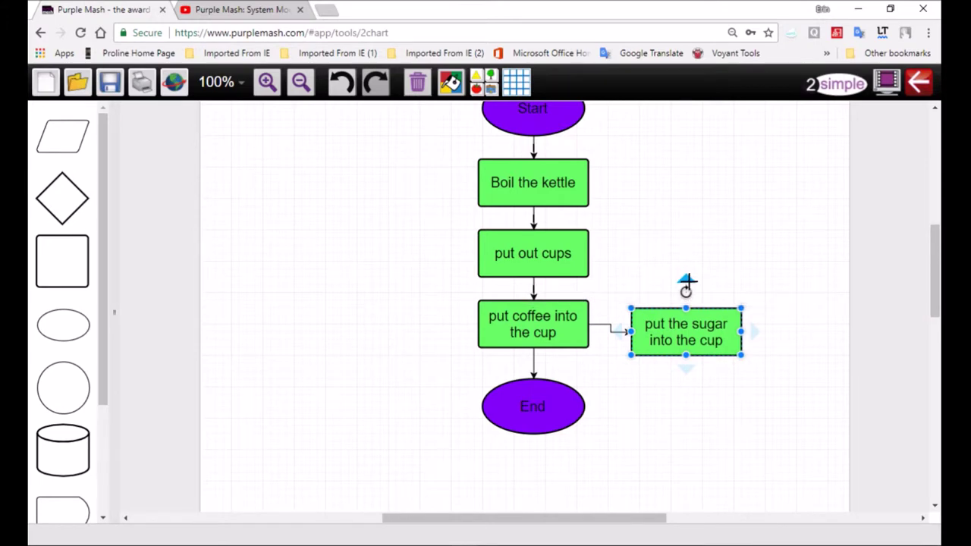
drag(686, 282, 687, 262)
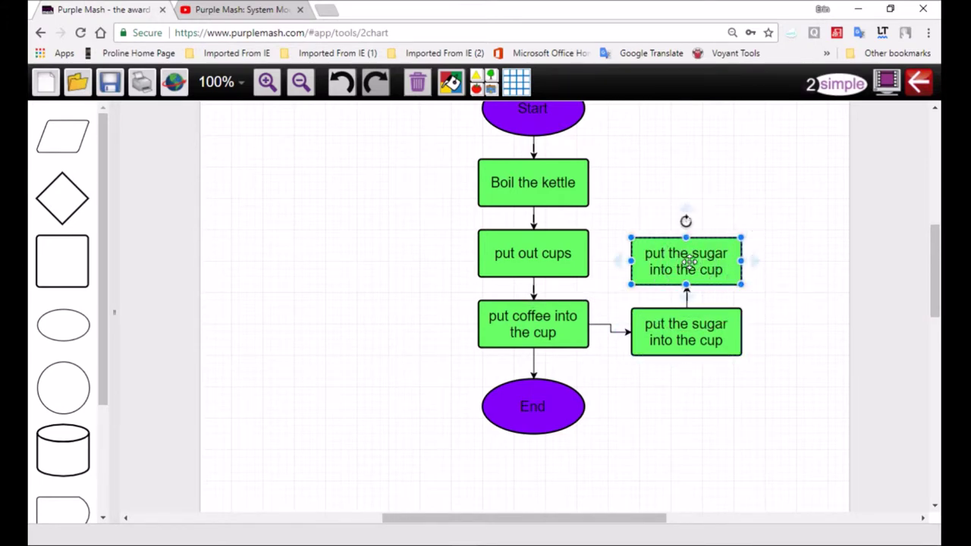
- Label the copied box above the sugar step 'add milk'
double_click(678, 262)
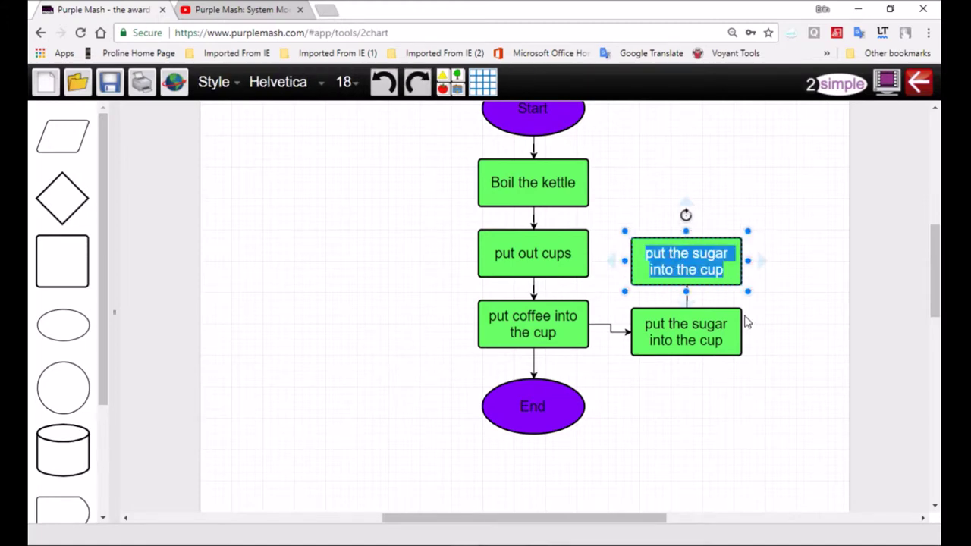
text(add m)
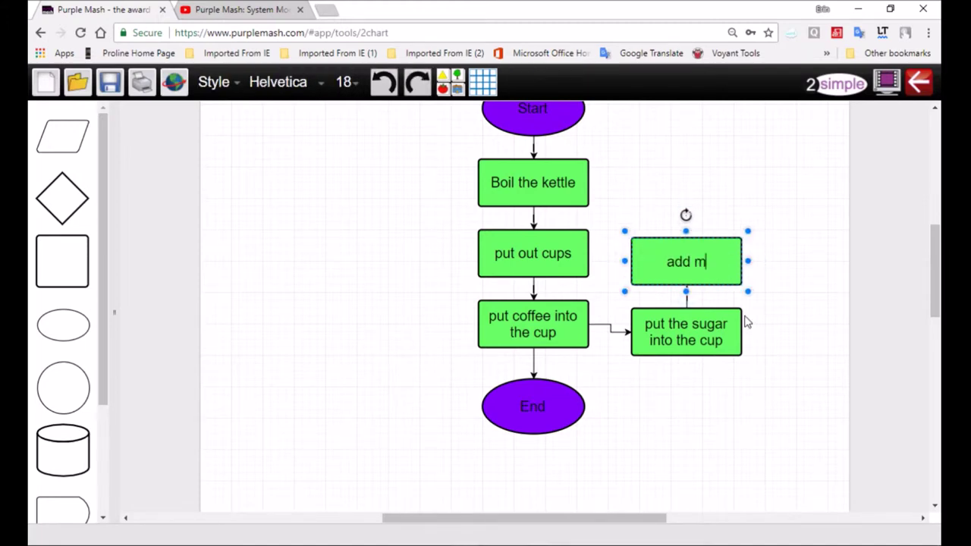
text(ilk)
click(737, 206)
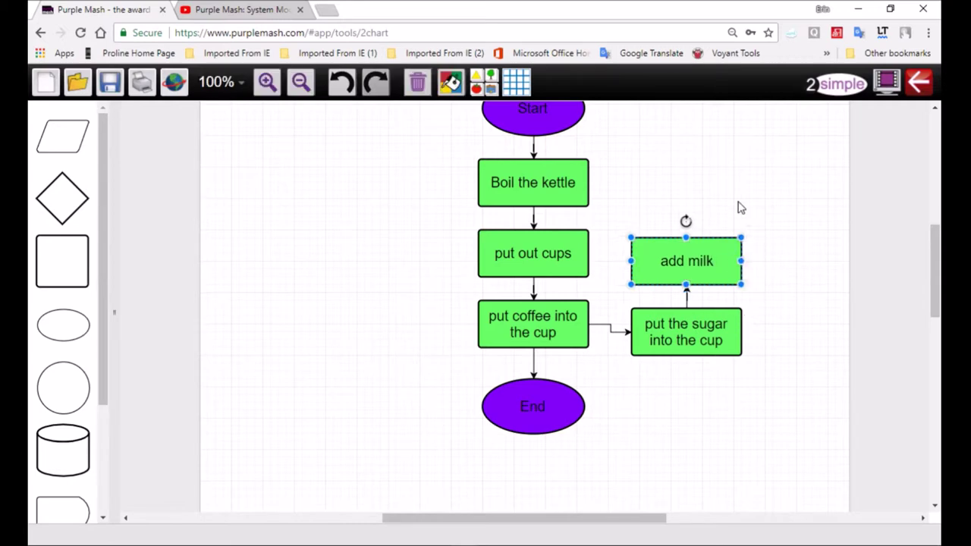
click(666, 265)
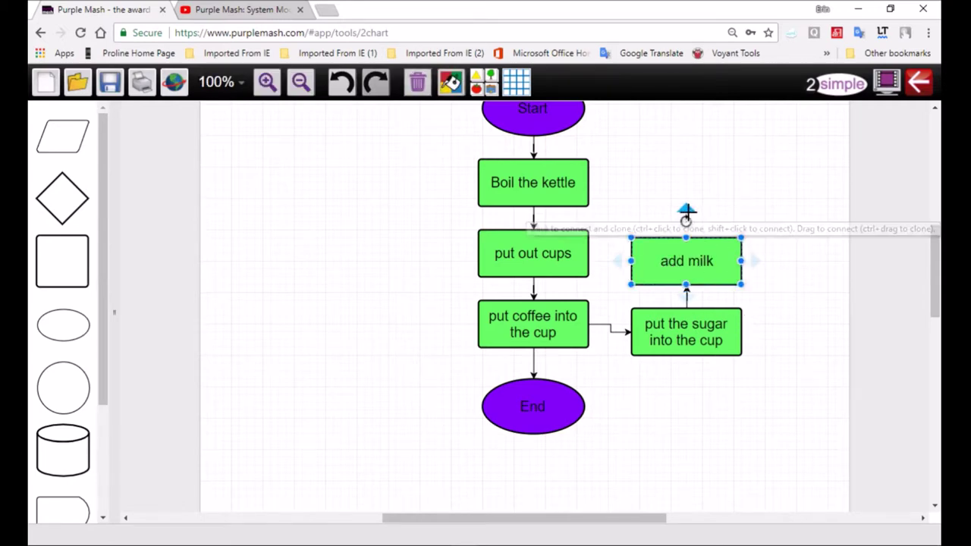
- Add a connected copy above 'add milk' and label it 'place table'
drag(686, 216, 688, 190)
double_click(687, 190)
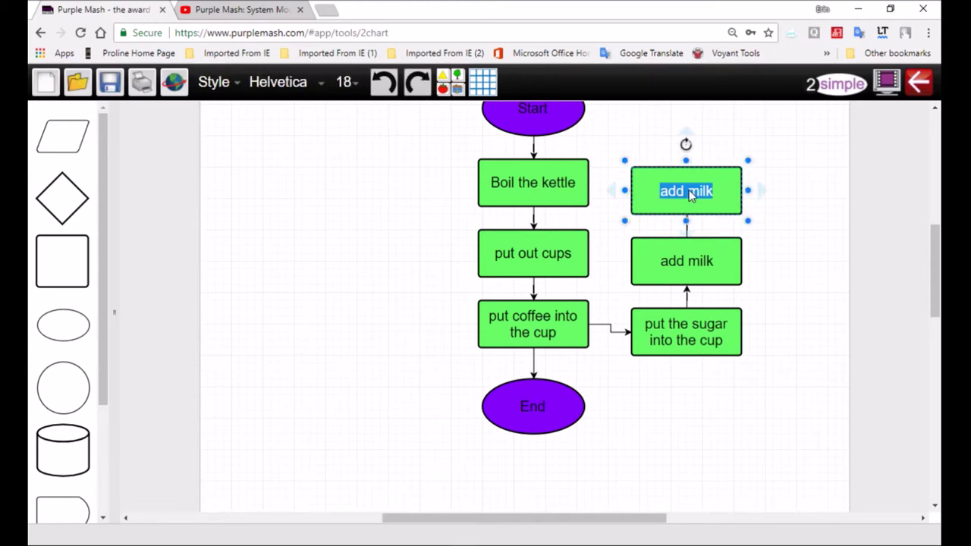
text(lacee)
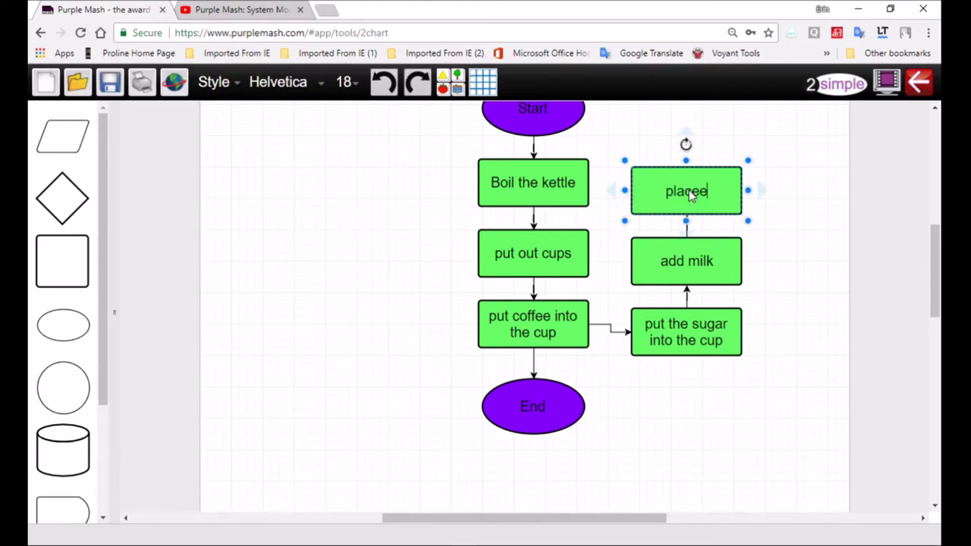
key(BackSpace)
text(table)
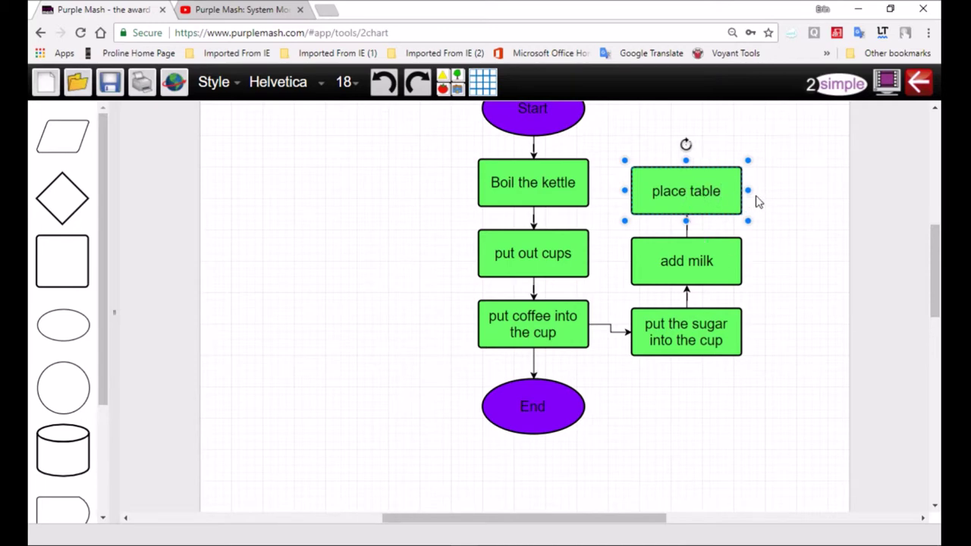
click(713, 195)
- Add a 'drink' step fed from 'place table' and connect it to End
drag(759, 190, 790, 464)
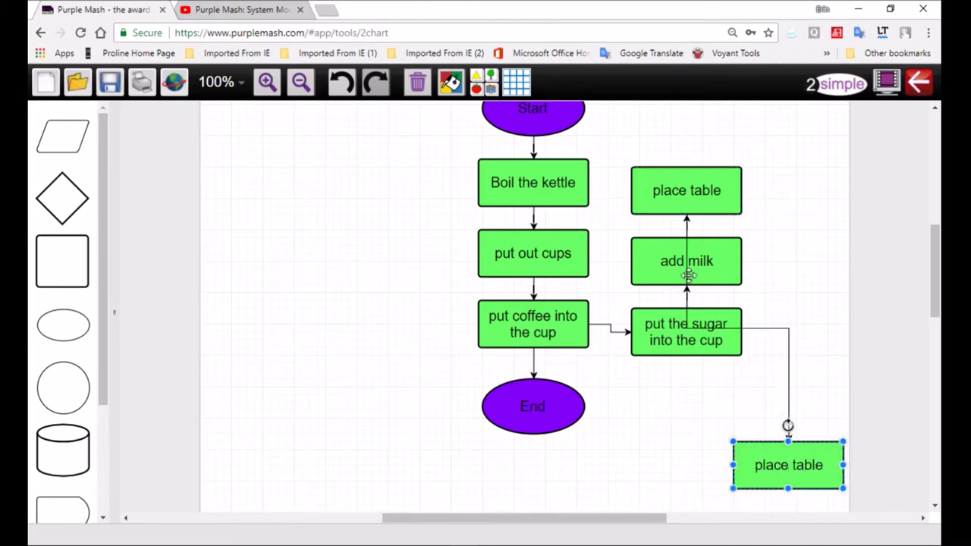
click(686, 221)
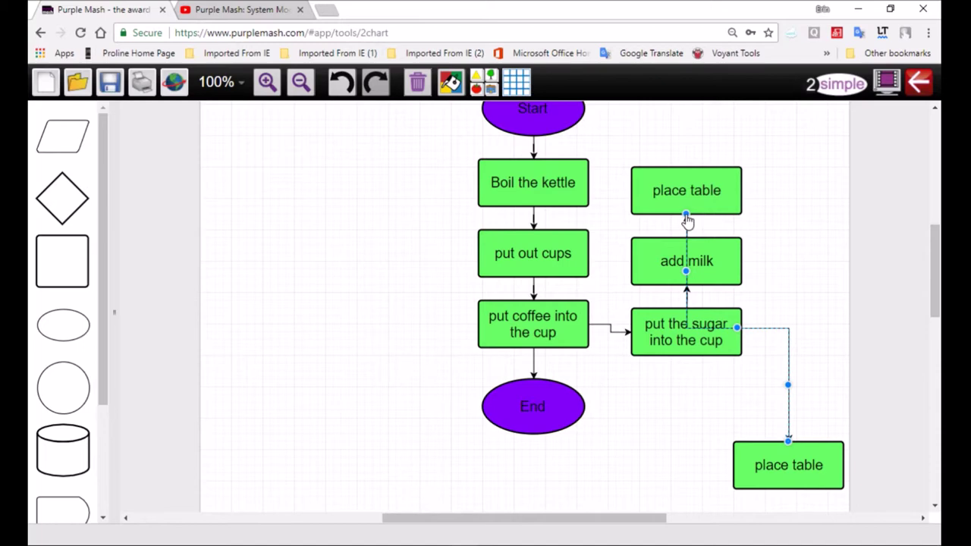
drag(688, 219, 740, 190)
double_click(766, 472)
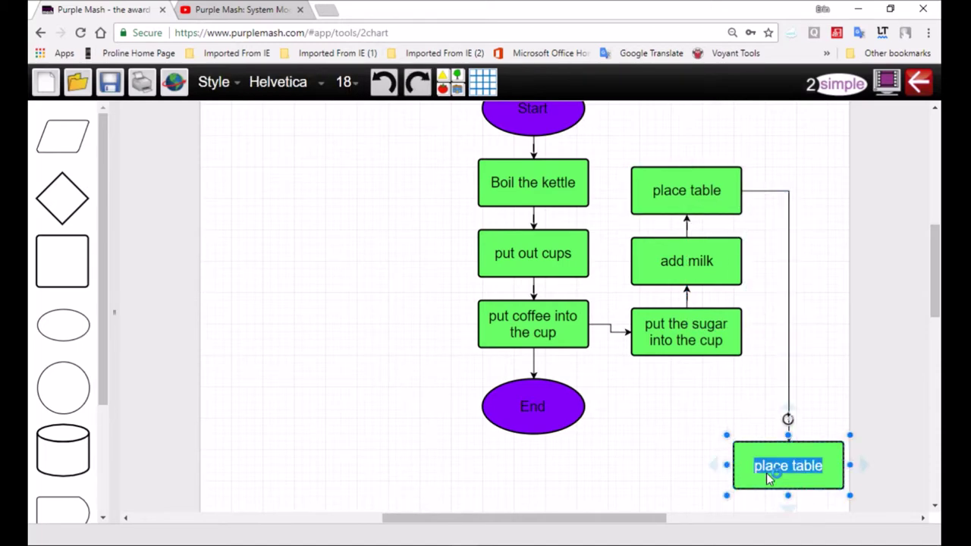
text(drink)
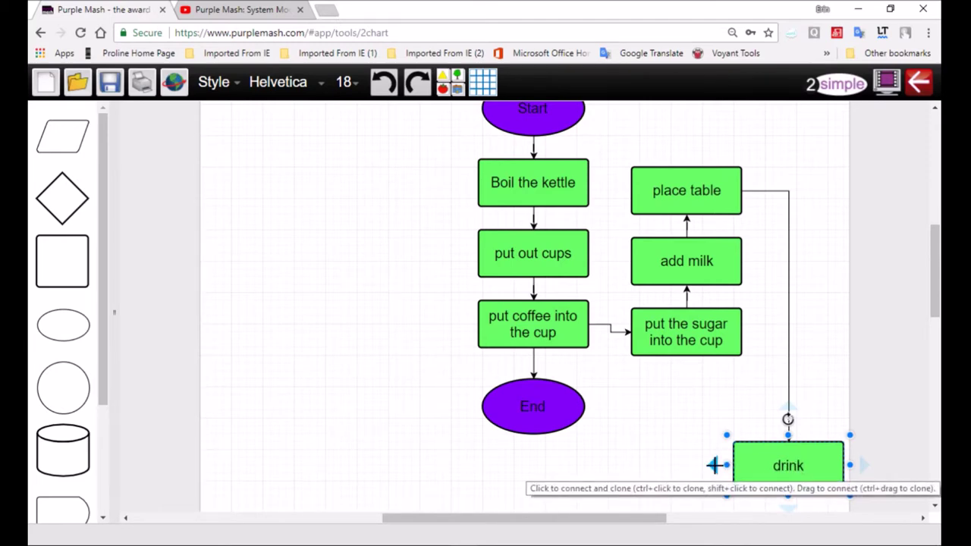
drag(714, 464, 585, 407)
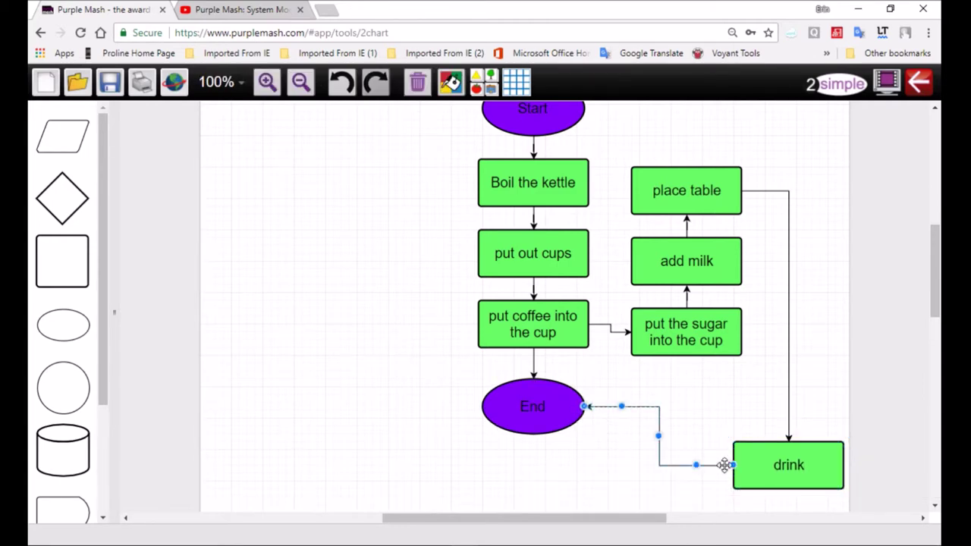
- Delete the arrow running from 'put coffee into the cup' directly to End
click(534, 357)
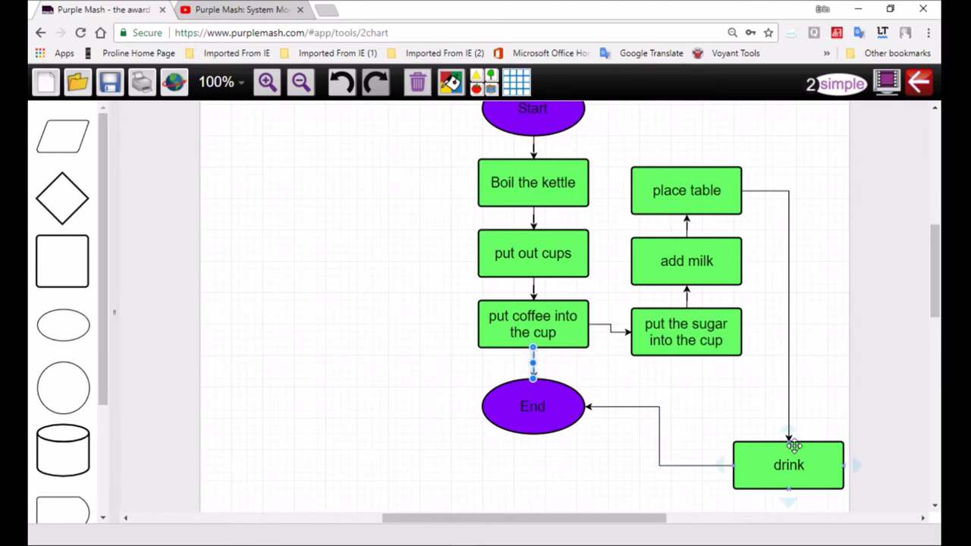
click(458, 399)
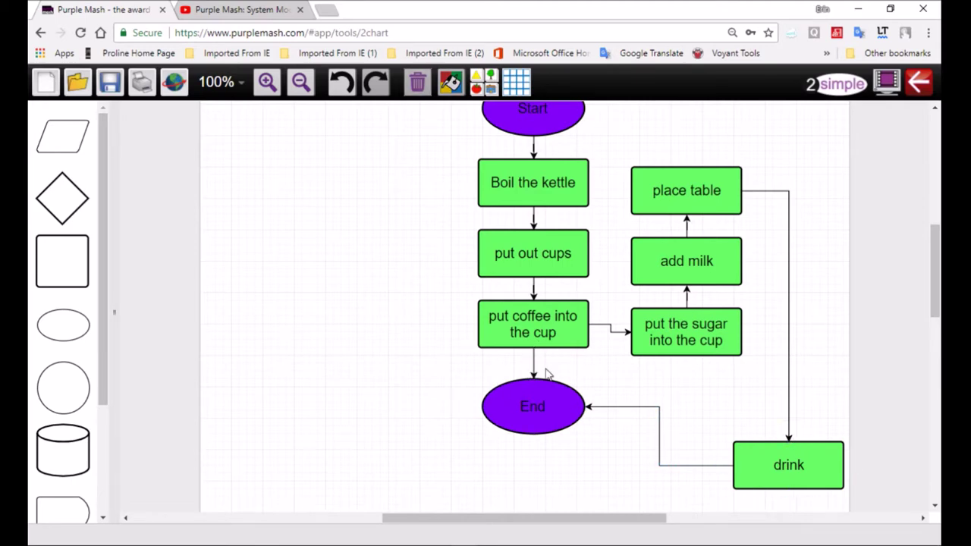
click(531, 359)
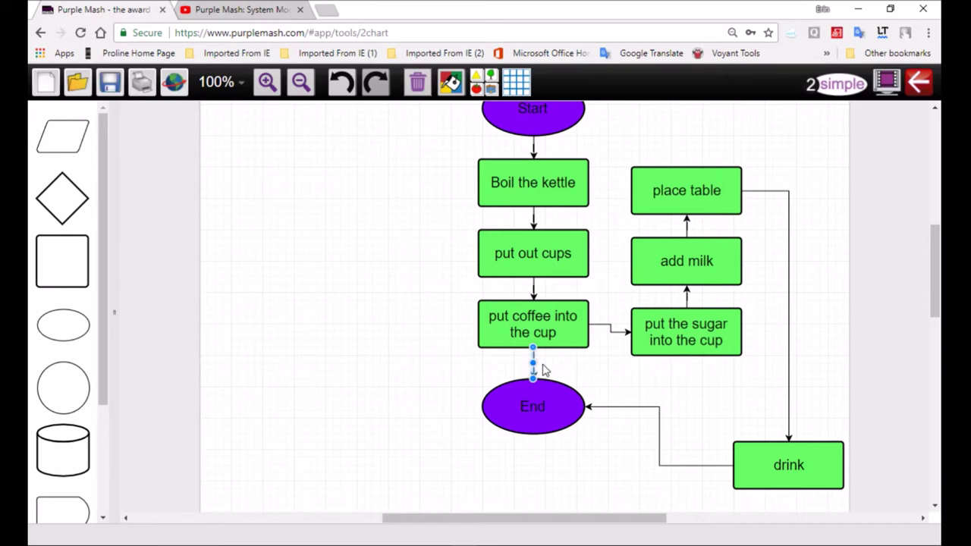
key(Delete)
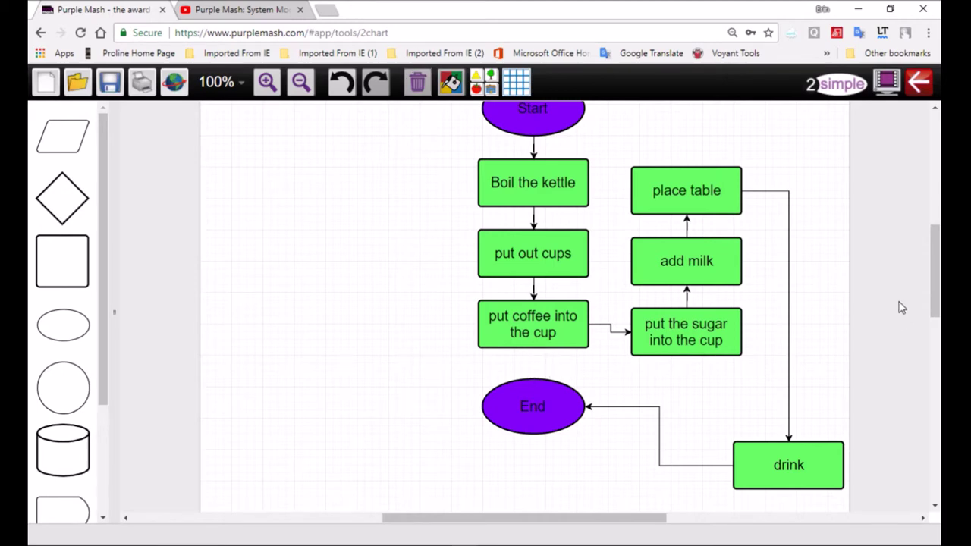
drag(937, 274, 937, 267)
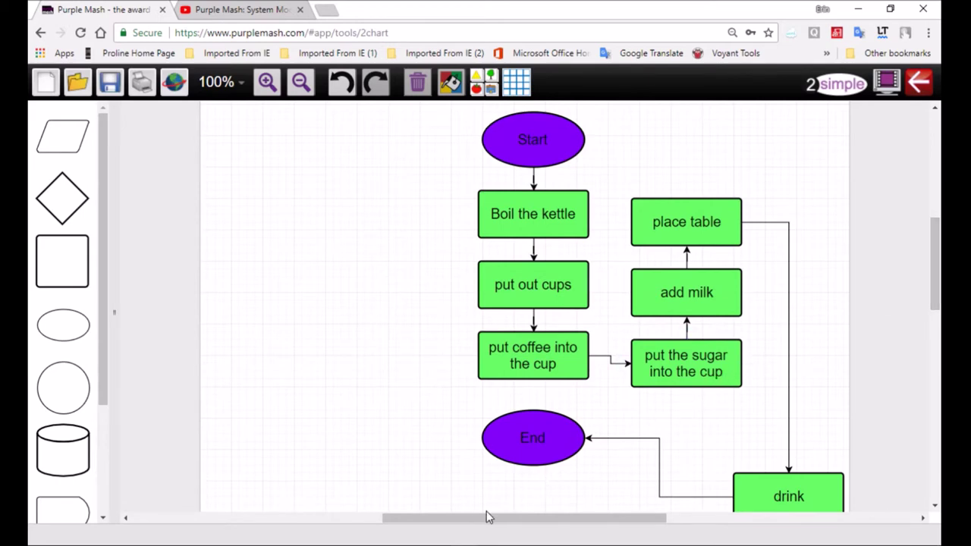
drag(490, 519, 513, 520)
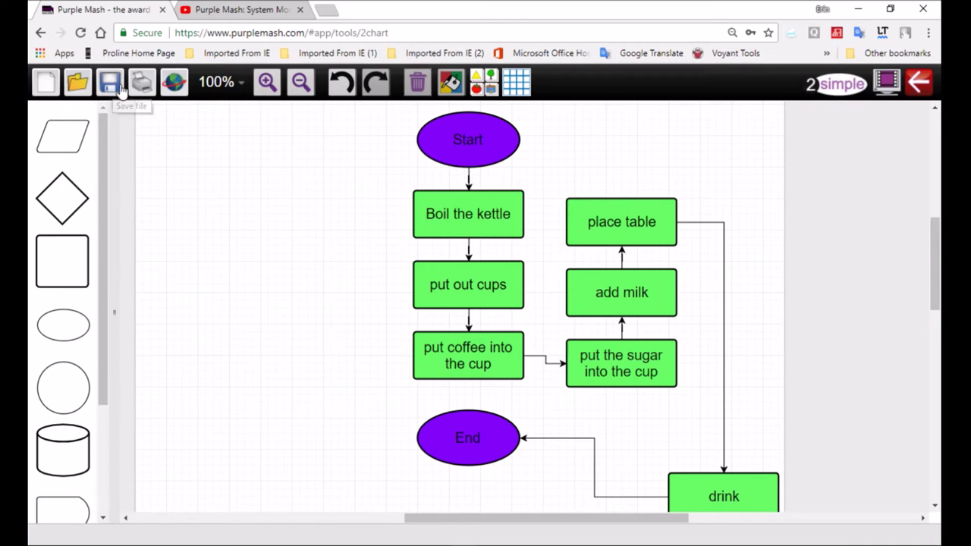
- Save the flowchart under the pupil's name file in Gr 3C's '2 chart activity' folder
click(110, 86)
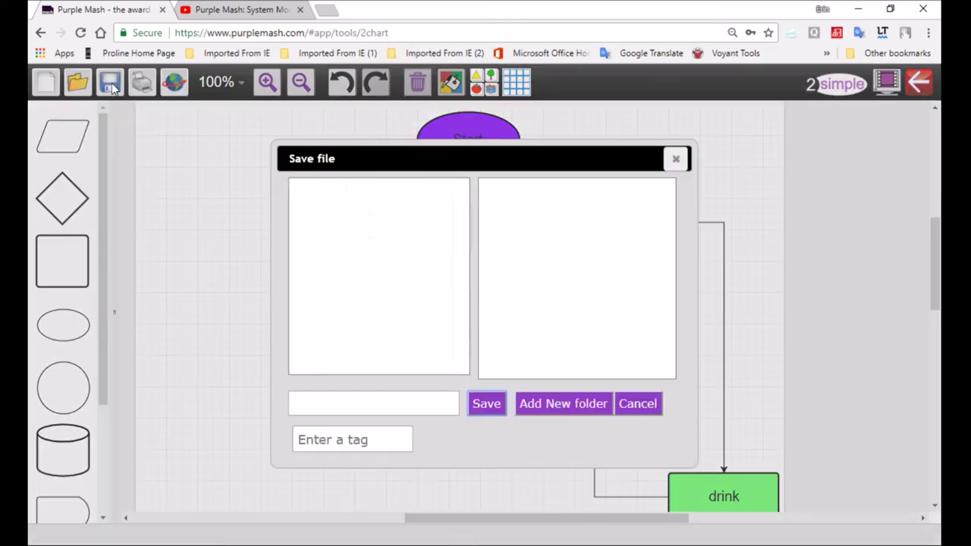
drag(465, 220, 466, 263)
scroll(465, 258, down, 3)
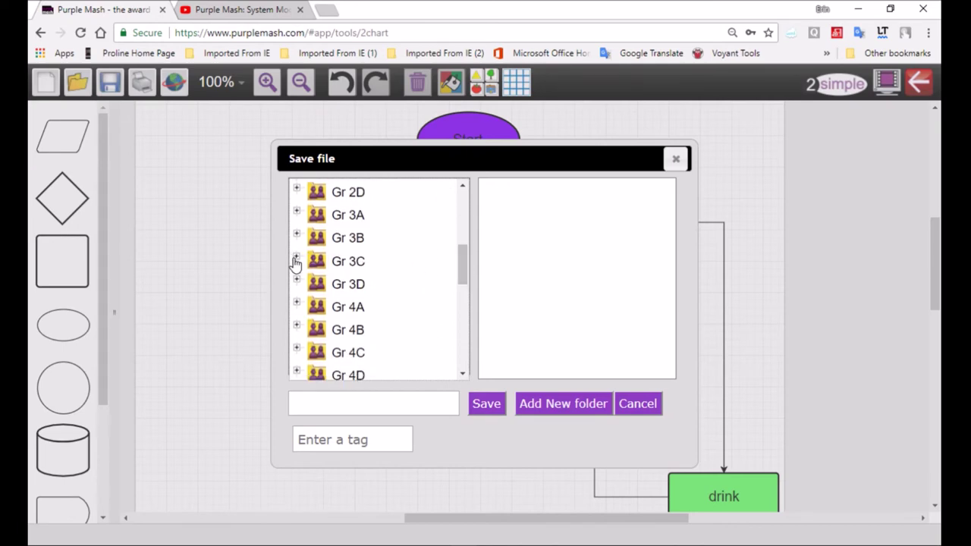
click(296, 258)
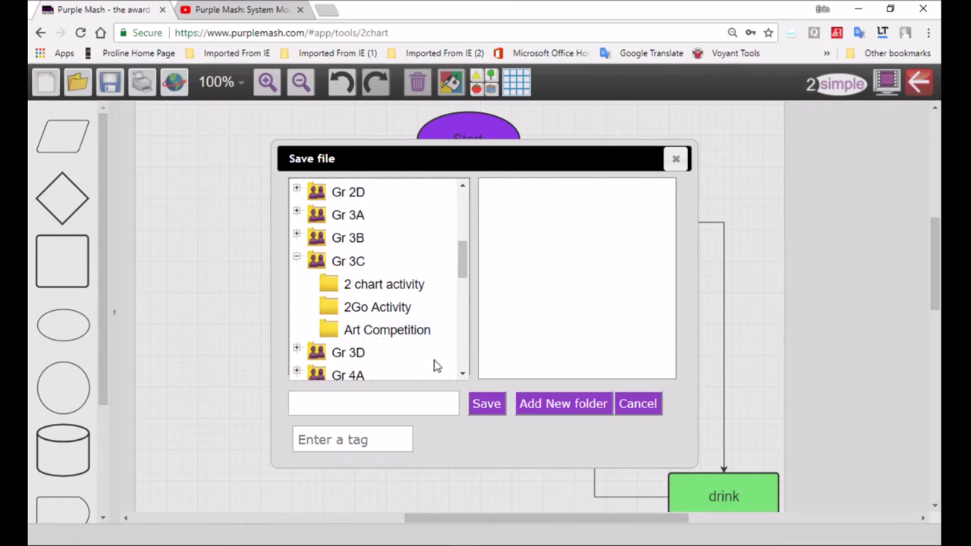
click(356, 292)
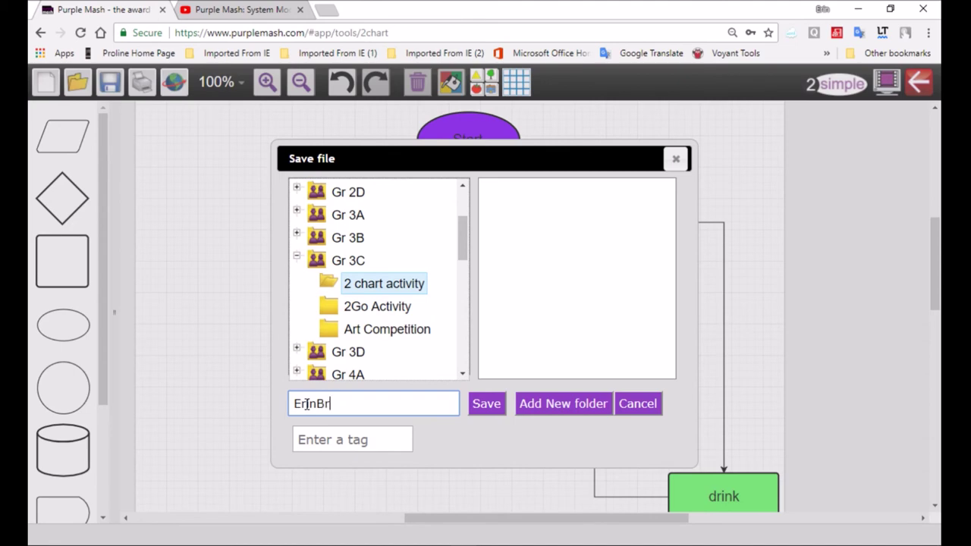
text(adley001)
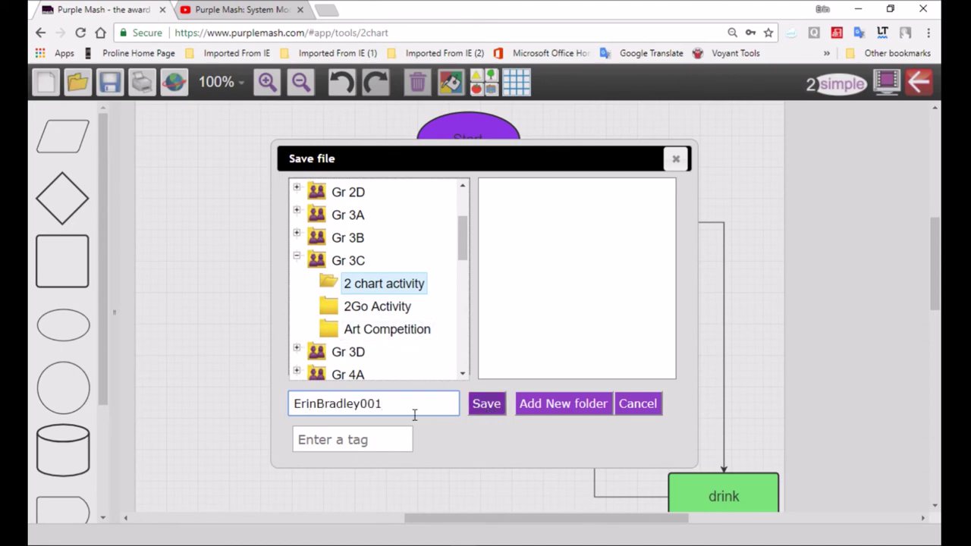
click(490, 410)
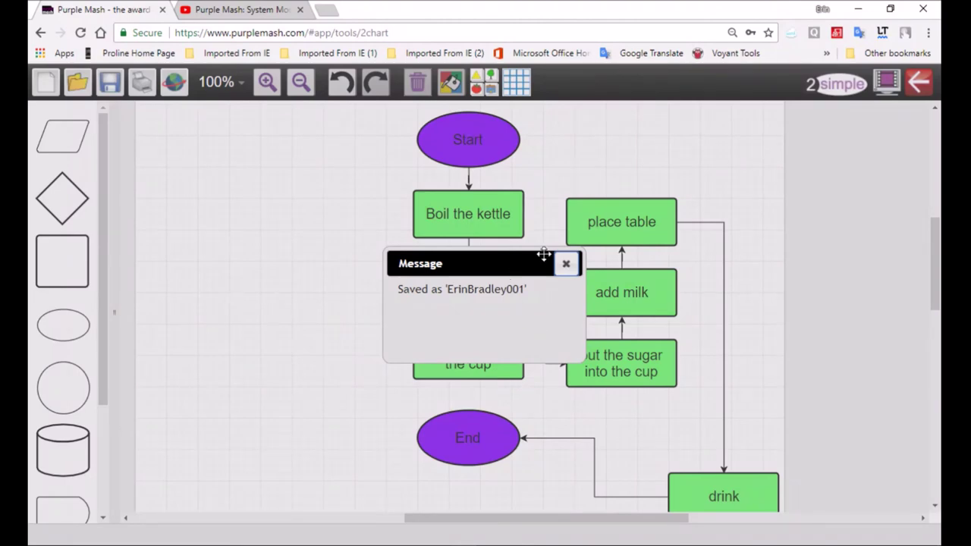
- Dismiss the 'Saved as' message and list the saved chart in the '2 chart activity' folder
click(566, 264)
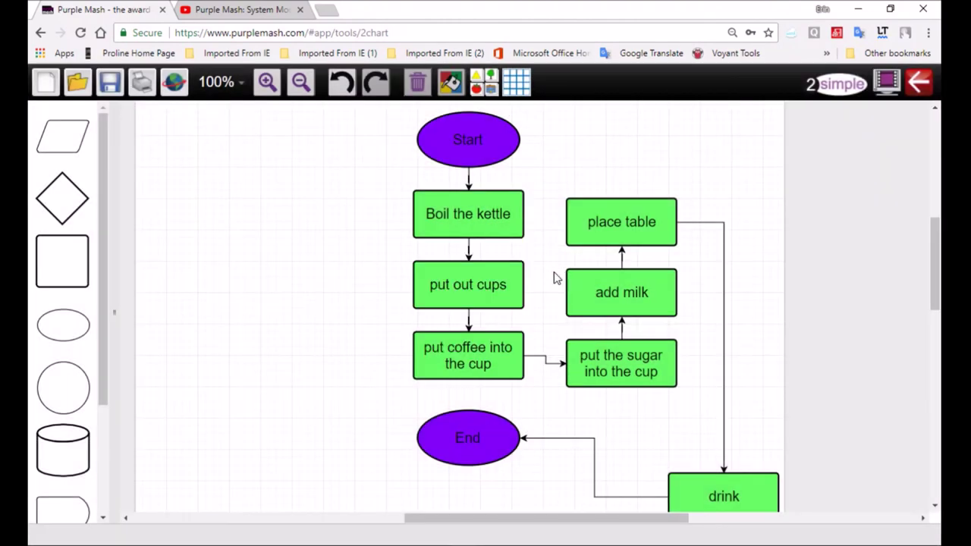
click(77, 82)
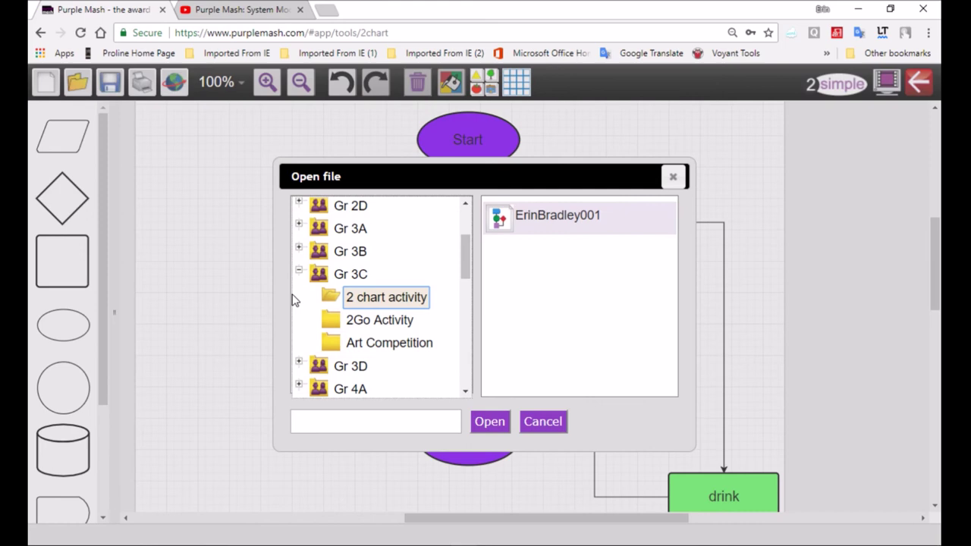